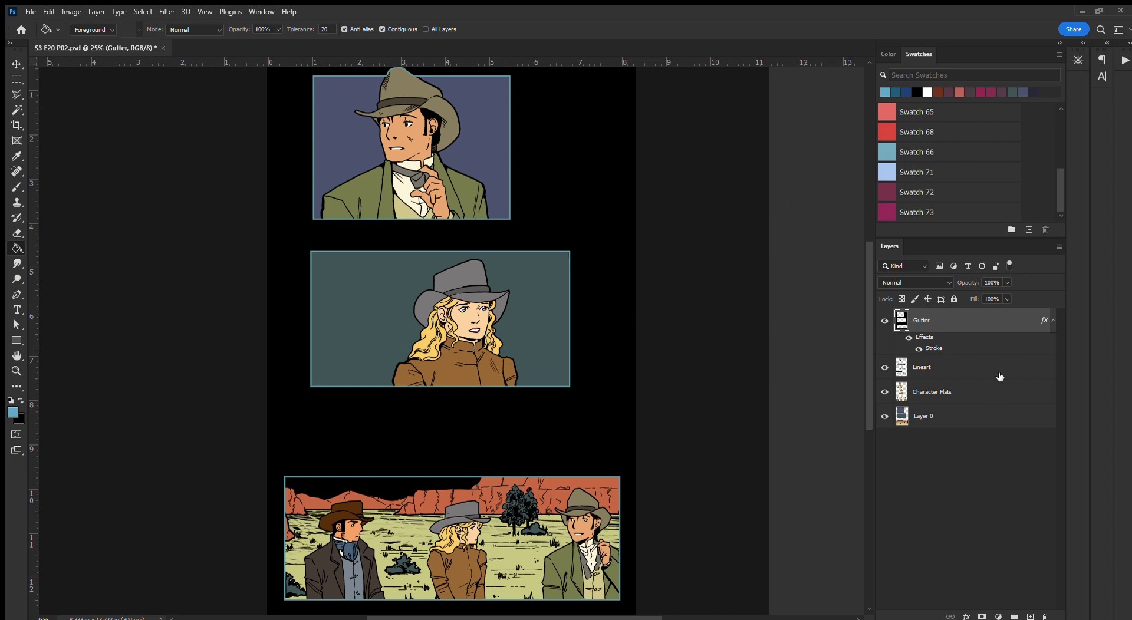
- Inspect the page's layers, hiding and showing Character Flats to see what artwork it holds
{"action": "left_click", "coordinate": [945, 391]}
{"action": "left_click", "coordinate": [940, 416]}
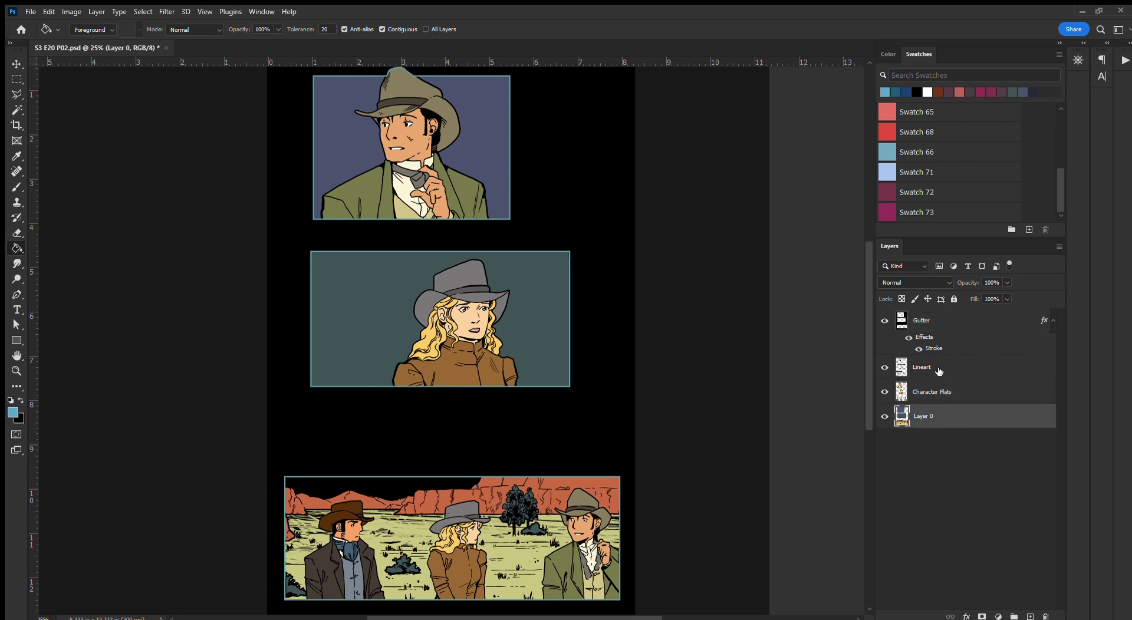
{"action": "left_click", "coordinate": [938, 367]}
{"action": "left_click", "coordinate": [938, 402]}
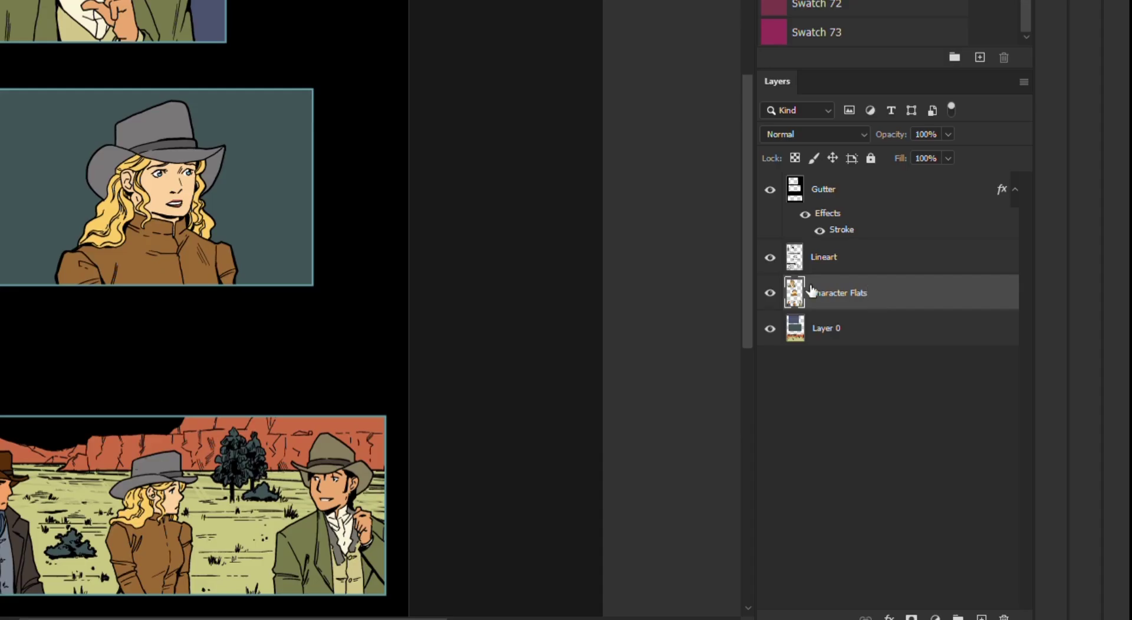
{"action": "left_click", "coordinate": [884, 392]}
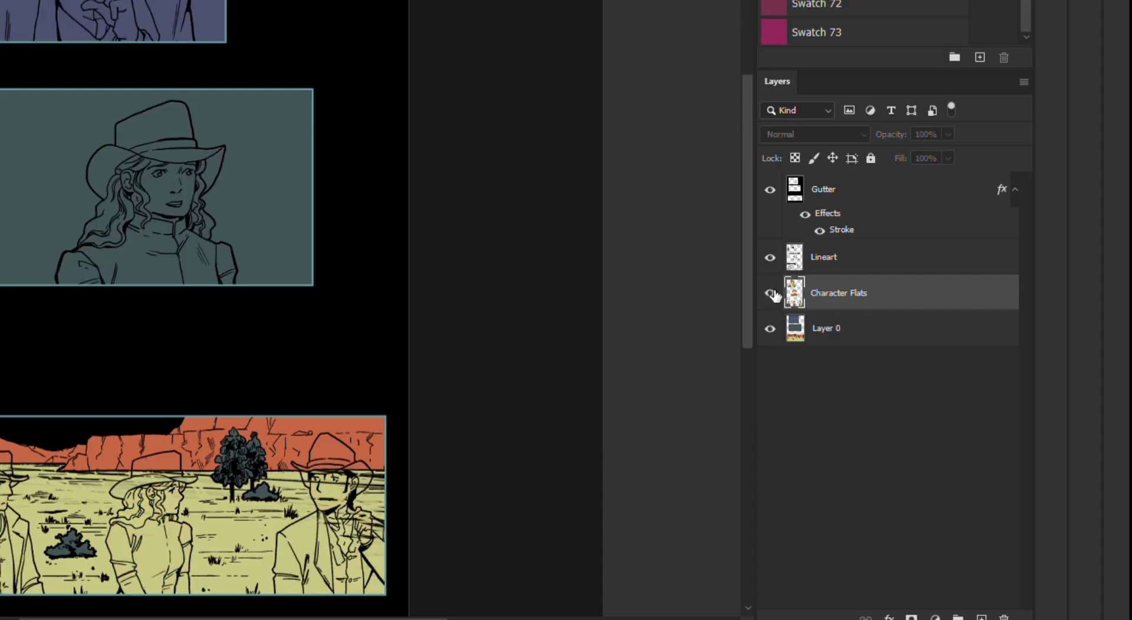
{"action": "left_click", "coordinate": [771, 294]}
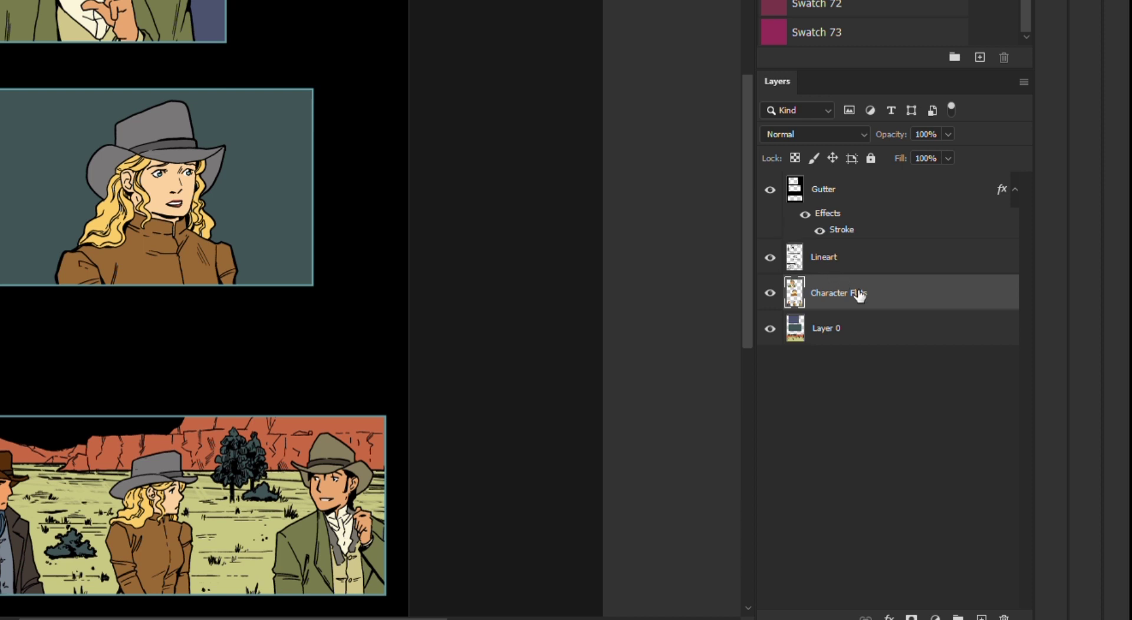
- Duplicate the Character Flats layer and add a new layer named Shadows above the copy
{"action": "left_click_drag", "start_coordinate": [852, 293], "coordinate": [841, 281]}
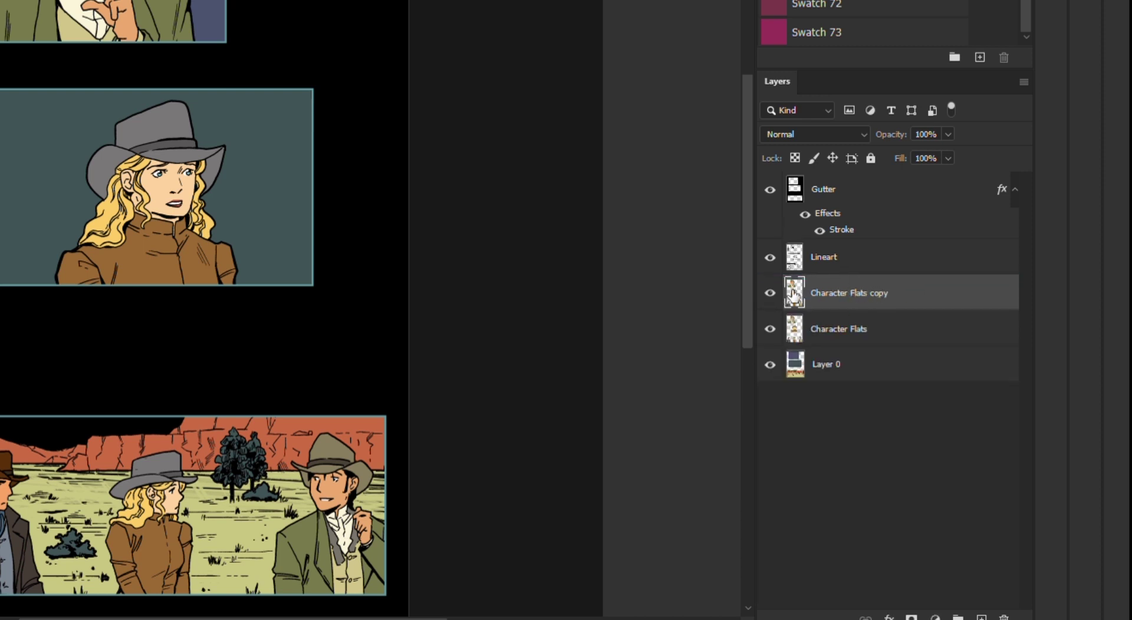
{"action": "left_click", "coordinate": [982, 616]}
{"action": "double_click", "coordinate": [831, 293]}
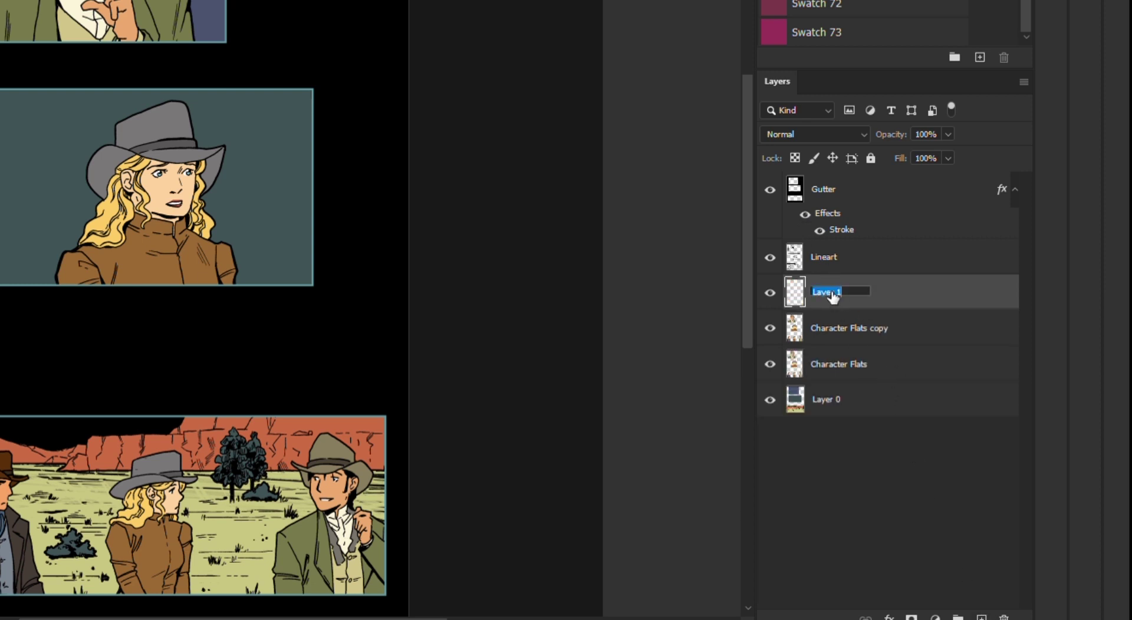
{"action": "type", "text": "Shadows"}
{"action": "key", "text": "Return"}
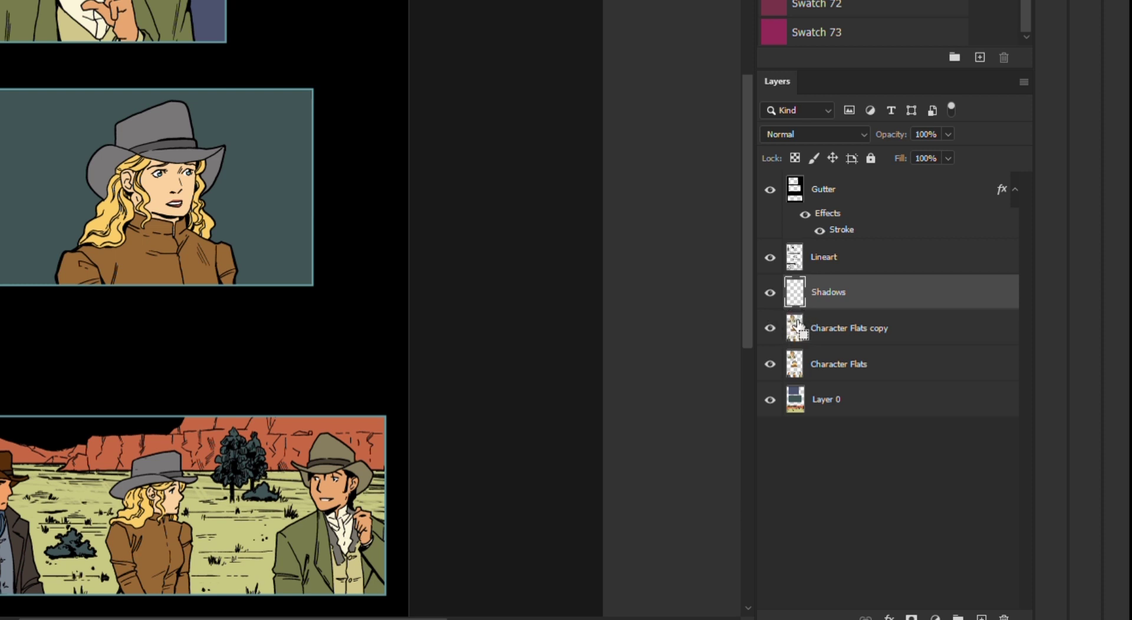
- Load the Character Flats copy's outlines as a selection and fill them with Swatch 73 on the Shadows layer
{"action": "left_click", "coordinate": [797, 327], "text": "ctrl"}
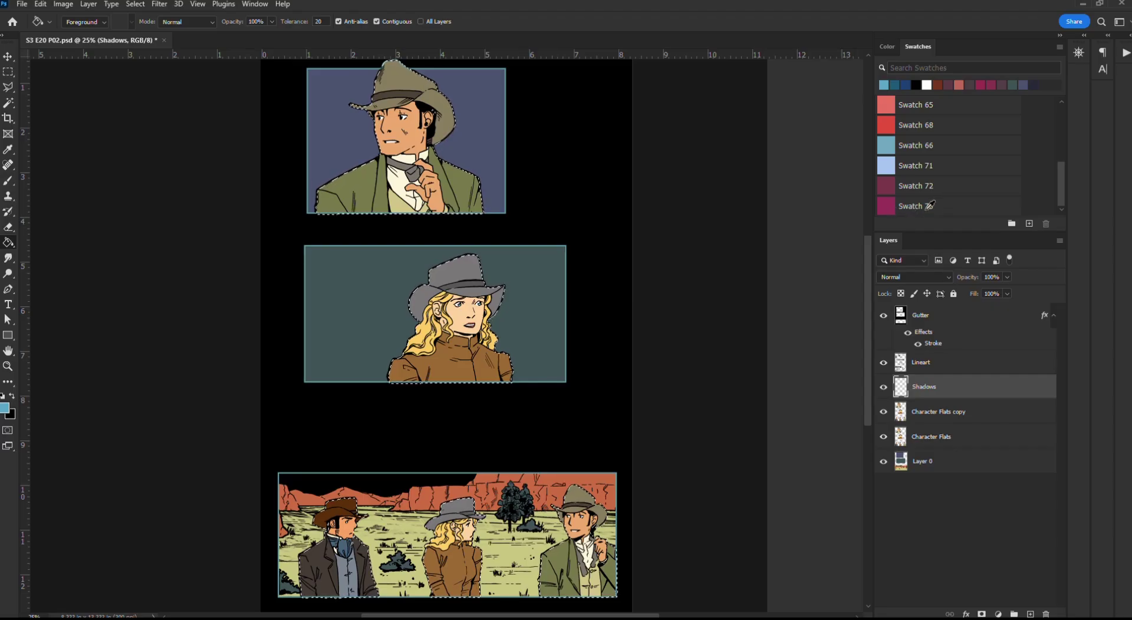
{"action": "left_click", "coordinate": [925, 206]}
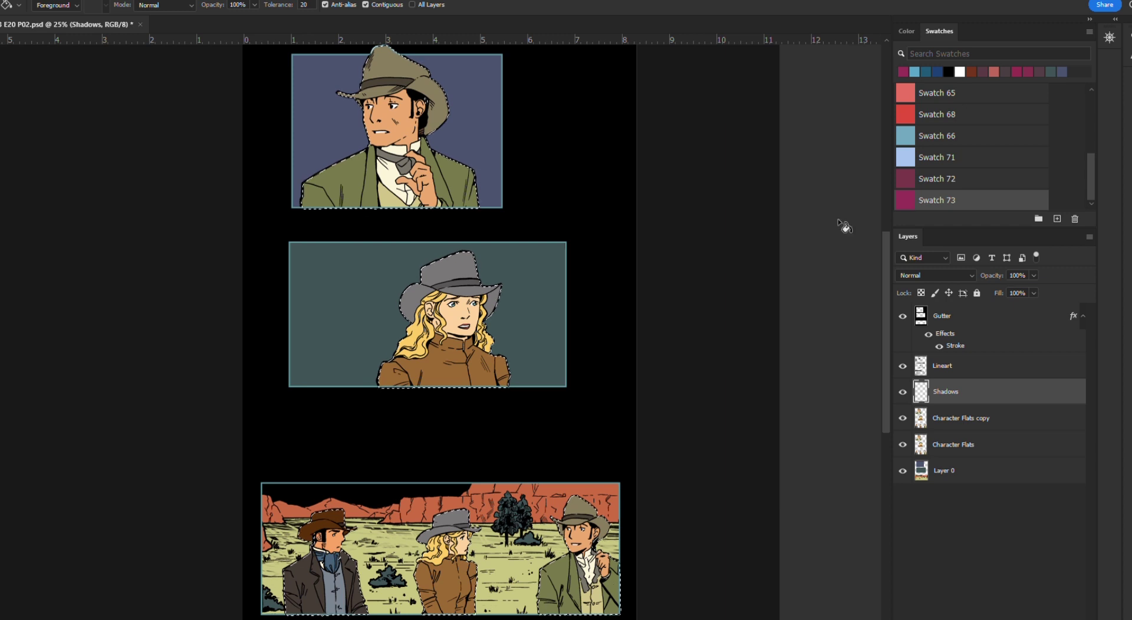
{"action": "key", "text": "ctrl+d"}
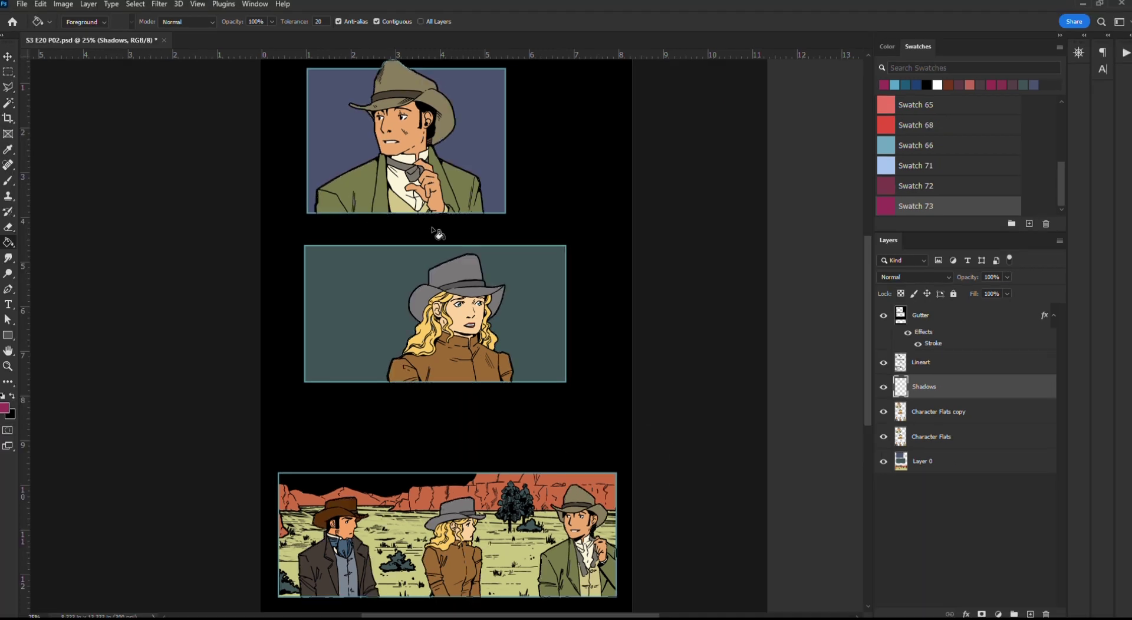
{"action": "key", "text": "ctrl+shift+d"}
{"action": "key", "text": "alt+BackSpace"}
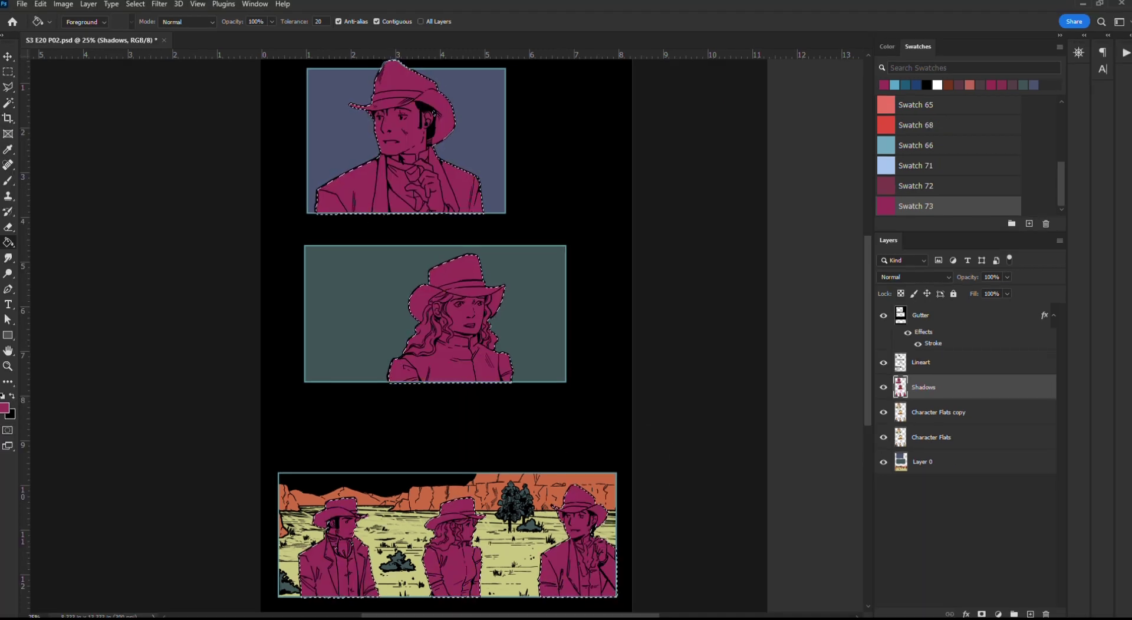
{"action": "key", "text": "ctrl+d"}
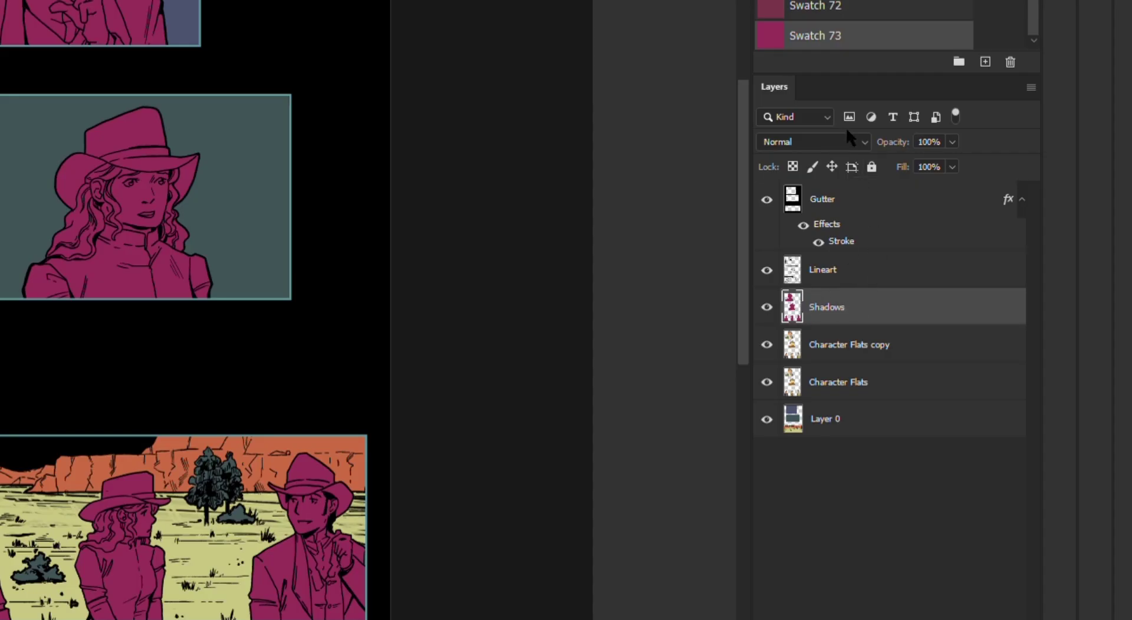
- Set the Shadows layer to Multiply at 62% opacity and merge it down into the Character Flats copy
{"action": "key", "text": "shift+alt+m"}
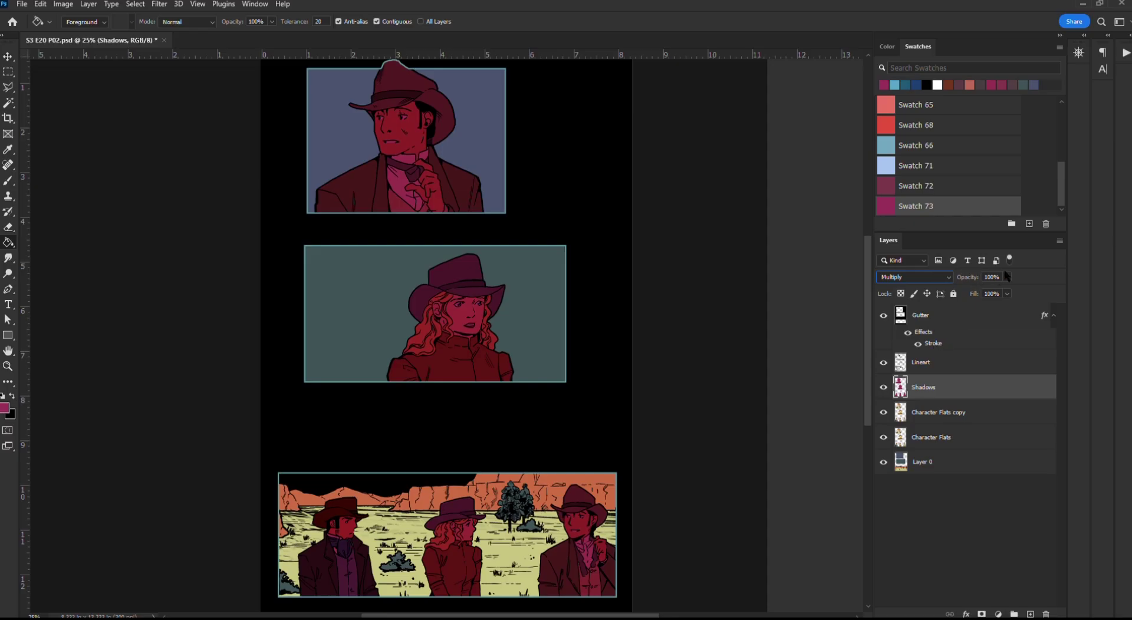
{"action": "left_click_drag", "start_coordinate": [984, 290], "coordinate": [982, 289]}
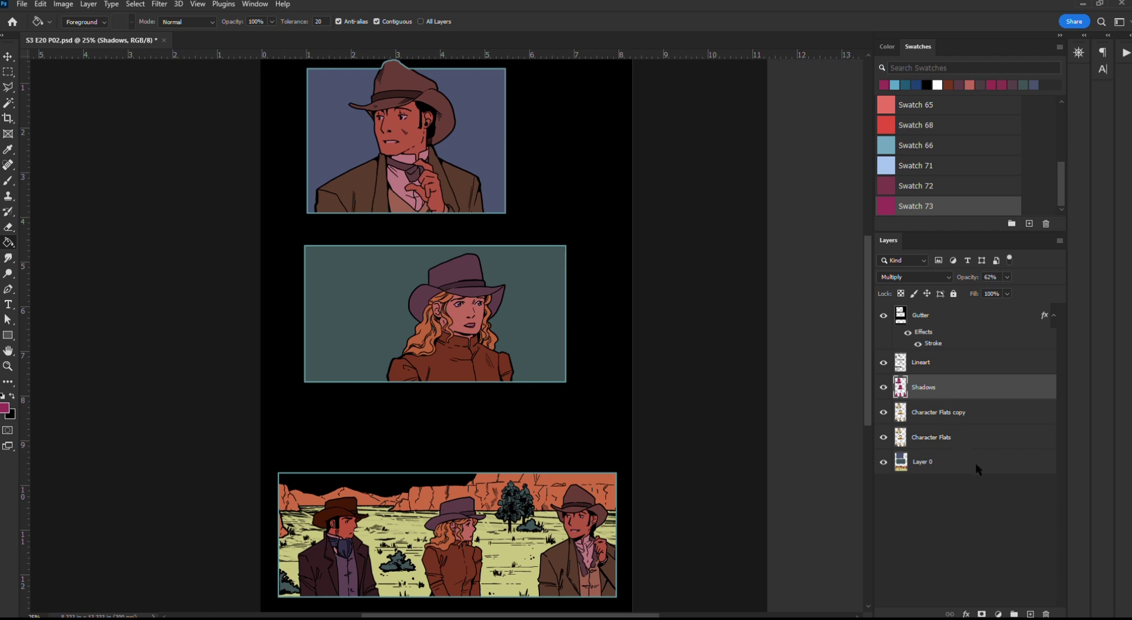
{"action": "key", "text": "ctrl+e"}
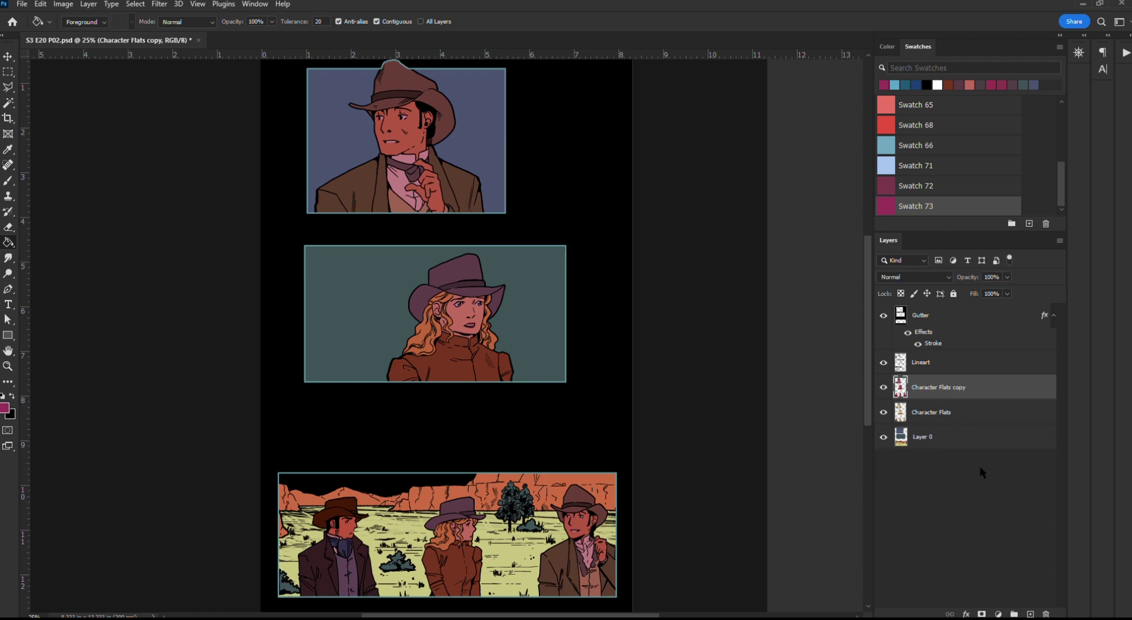
{"action": "double_click", "coordinate": [961, 389]}
{"action": "type", "text": "Shadows"}
{"action": "key", "text": "Return"}
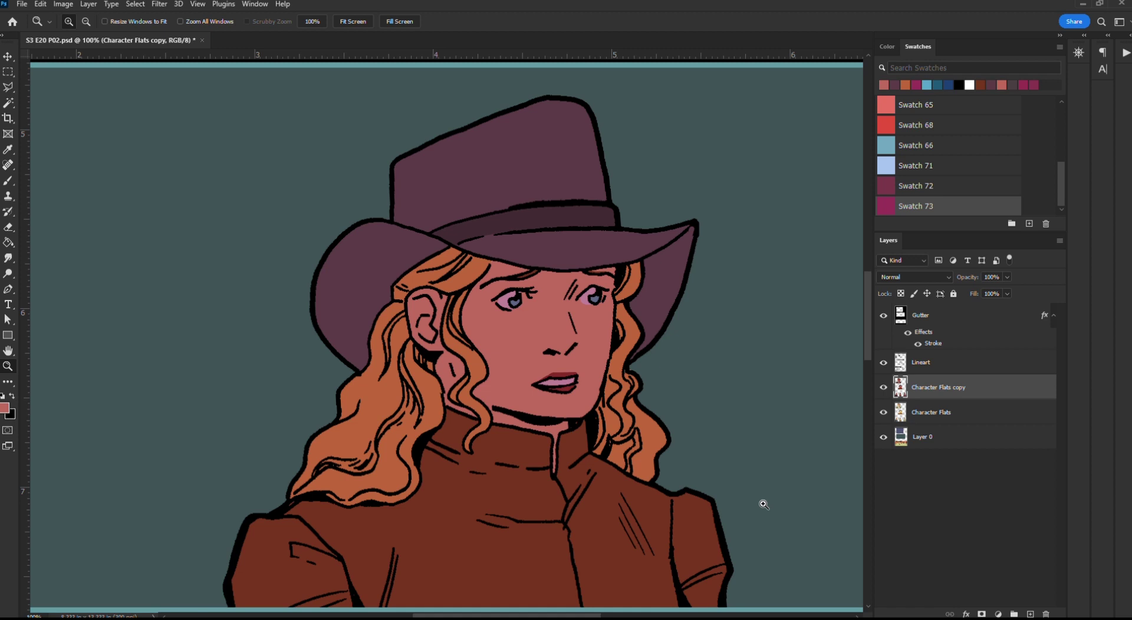
- Add a layer mask to the Character Flats copy and fill it with black to hide the shadow colours
{"action": "key", "text": "e"}
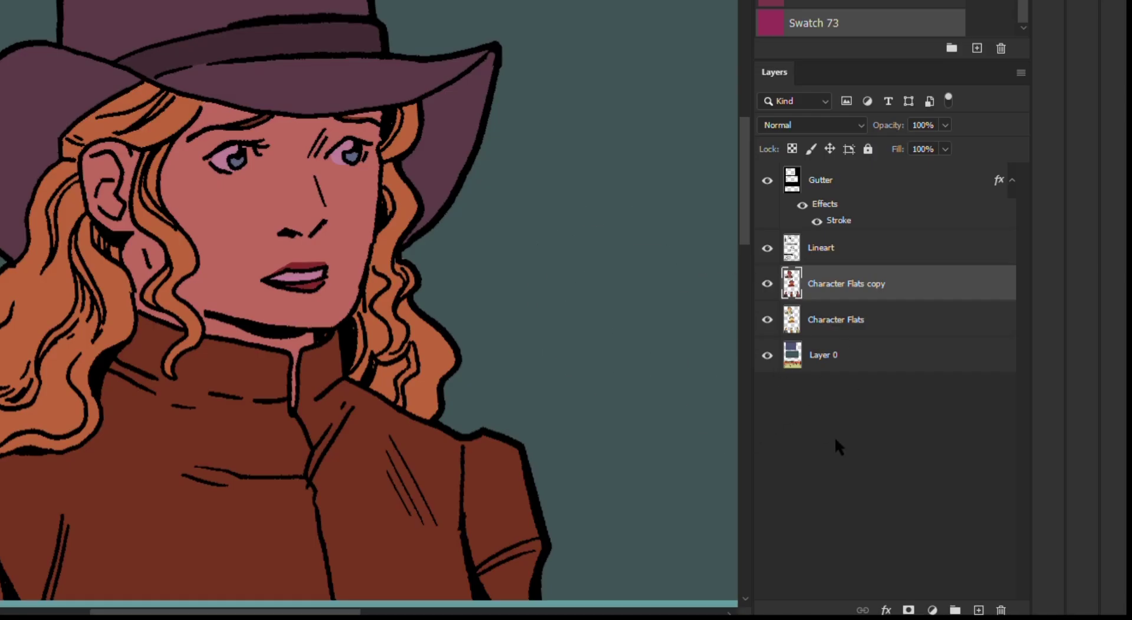
{"action": "left_click", "coordinate": [909, 609]}
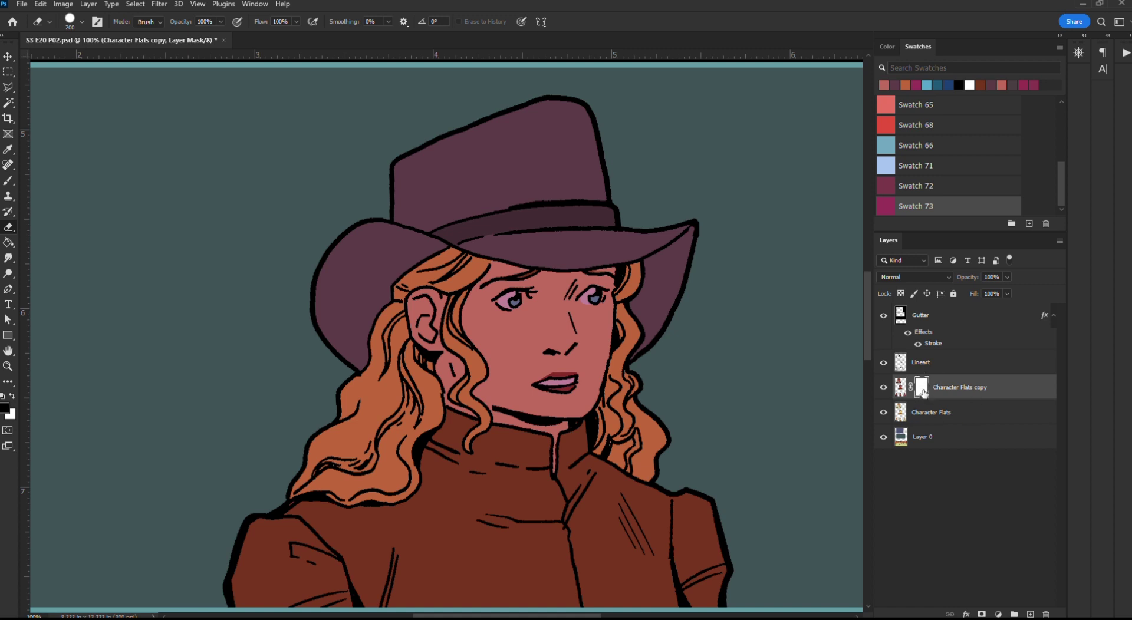
{"action": "key", "text": "b"}
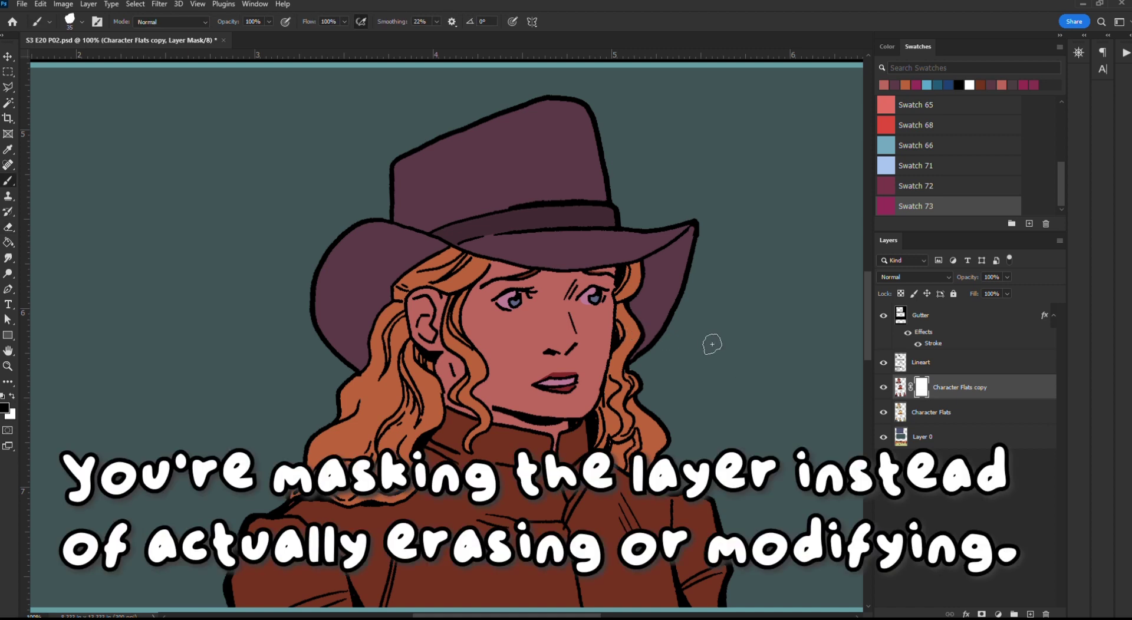
{"action": "key", "text": "g"}
{"action": "left_click", "coordinate": [575, 352]}
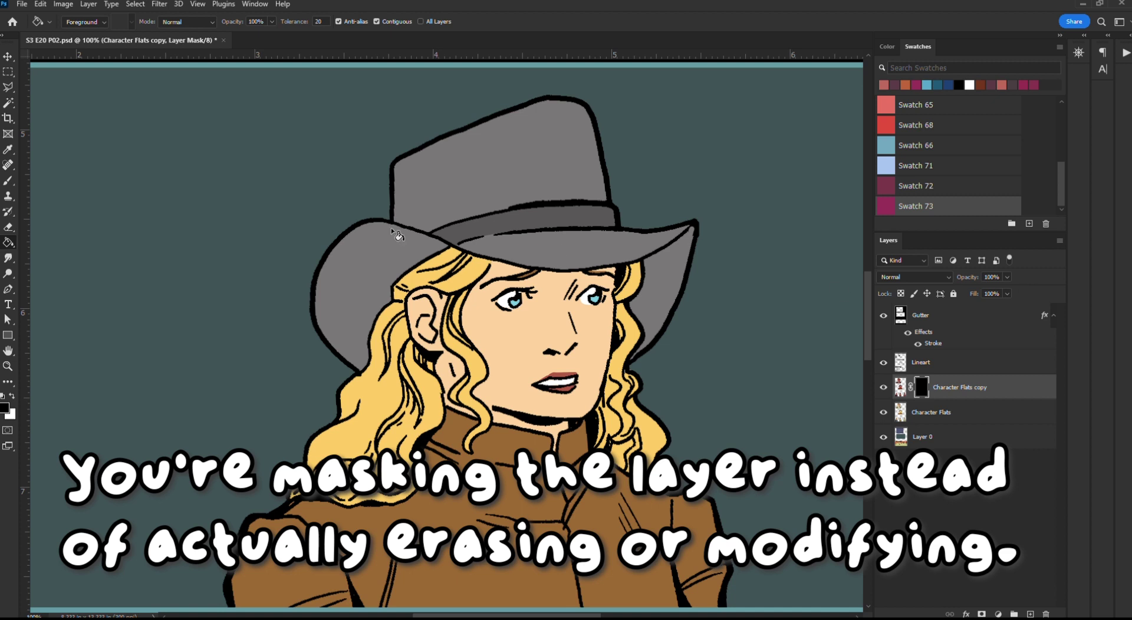
- Paint white on the mask with a 25 px brush to shade the hat brim, forehead, nose and hair of the blonde woman
{"action": "key", "text": "b"}
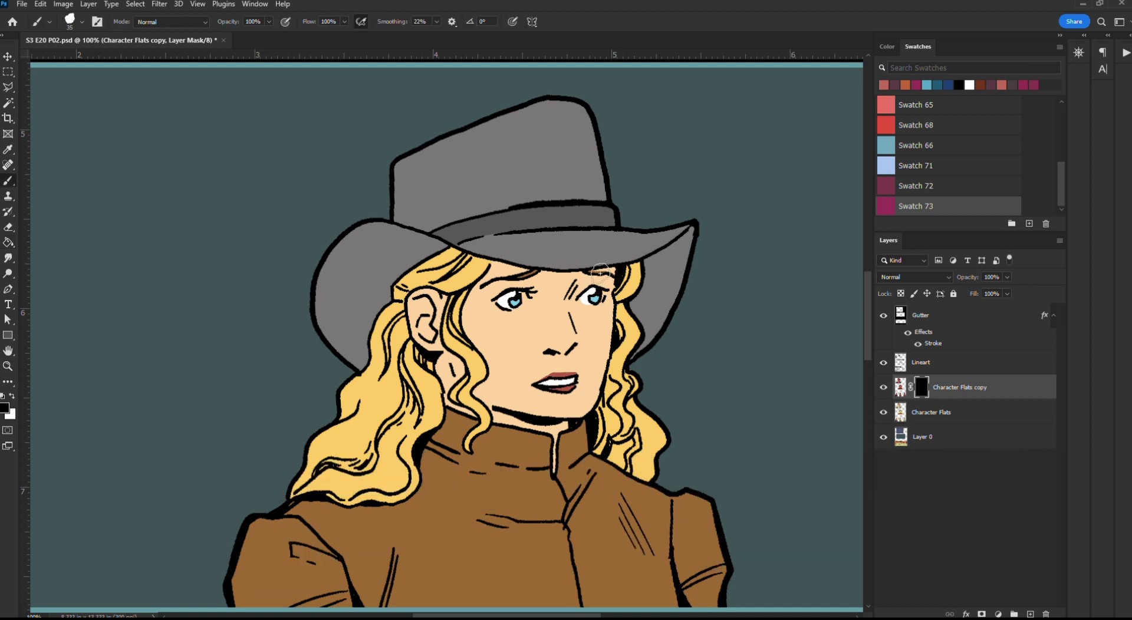
{"action": "key", "text": "bracketleft"}
{"action": "key", "text": "x"}
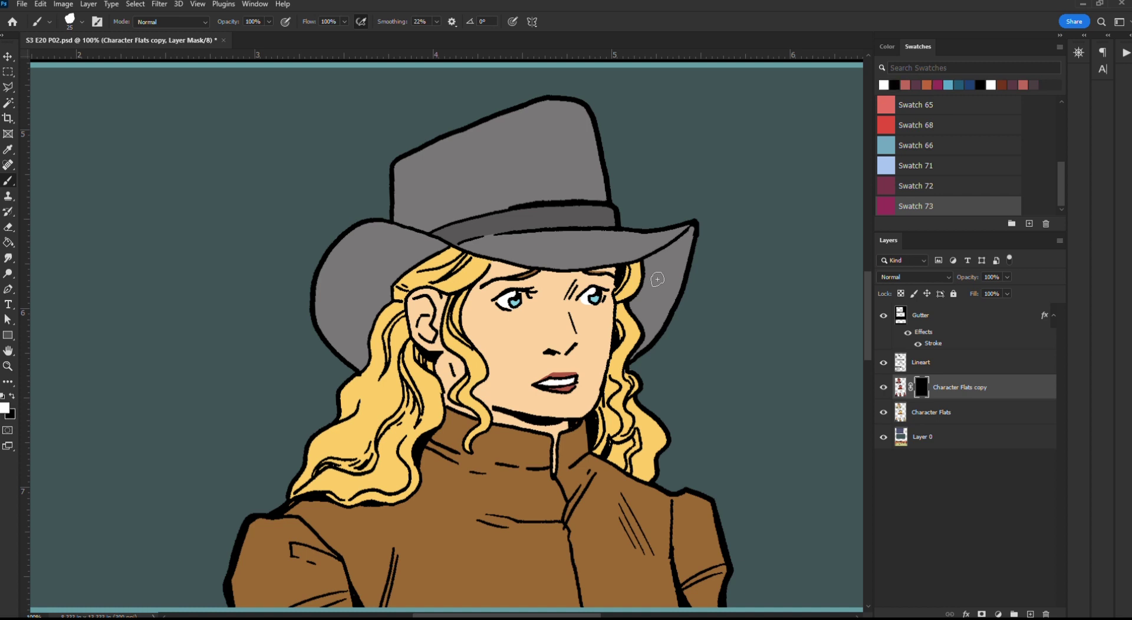
{"action": "mouse_move", "coordinate": [693, 231]}
{"action": "left_mouse_down"}
{"action": "mouse_move", "coordinate": [651, 266]}
{"action": "mouse_move", "coordinate": [633, 309]}
{"action": "mouse_move", "coordinate": [650, 345]}
{"action": "mouse_move", "coordinate": [635, 361]}
{"action": "mouse_move", "coordinate": [675, 301]}
{"action": "mouse_move", "coordinate": [687, 256]}
{"action": "mouse_move", "coordinate": [652, 328]}
{"action": "mouse_move", "coordinate": [669, 262]}
{"action": "mouse_move", "coordinate": [648, 306]}
{"action": "mouse_move", "coordinate": [689, 237]}
{"action": "mouse_move", "coordinate": [602, 279]}
{"action": "mouse_move", "coordinate": [504, 271]}
{"action": "mouse_move", "coordinate": [393, 236]}
{"action": "mouse_move", "coordinate": [348, 242]}
{"action": "mouse_move", "coordinate": [322, 282]}
{"action": "mouse_move", "coordinate": [417, 242]}
{"action": "mouse_move", "coordinate": [515, 276]}
{"action": "mouse_move", "coordinate": [663, 264]}
{"action": "mouse_move", "coordinate": [604, 280]}
{"action": "mouse_move", "coordinate": [652, 293]}
{"action": "mouse_move", "coordinate": [598, 284]}
{"action": "mouse_move", "coordinate": [651, 274]}
{"action": "mouse_move", "coordinate": [637, 356]}
{"action": "left_mouse_up"}
{"action": "left_click_drag", "start_coordinate": [551, 349], "coordinate": [575, 351]}
{"action": "mouse_move", "coordinate": [640, 330]}
{"action": "left_mouse_down"}
{"action": "mouse_move", "coordinate": [627, 383]}
{"action": "mouse_move", "coordinate": [639, 408]}
{"action": "left_mouse_up"}
{"action": "mouse_move", "coordinate": [569, 314]}
{"action": "left_mouse_down"}
{"action": "mouse_move", "coordinate": [581, 337]}
{"action": "mouse_move", "coordinate": [572, 298]}
{"action": "mouse_move", "coordinate": [586, 341]}
{"action": "mouse_move", "coordinate": [569, 356]}
{"action": "mouse_move", "coordinate": [574, 321]}
{"action": "left_mouse_up"}
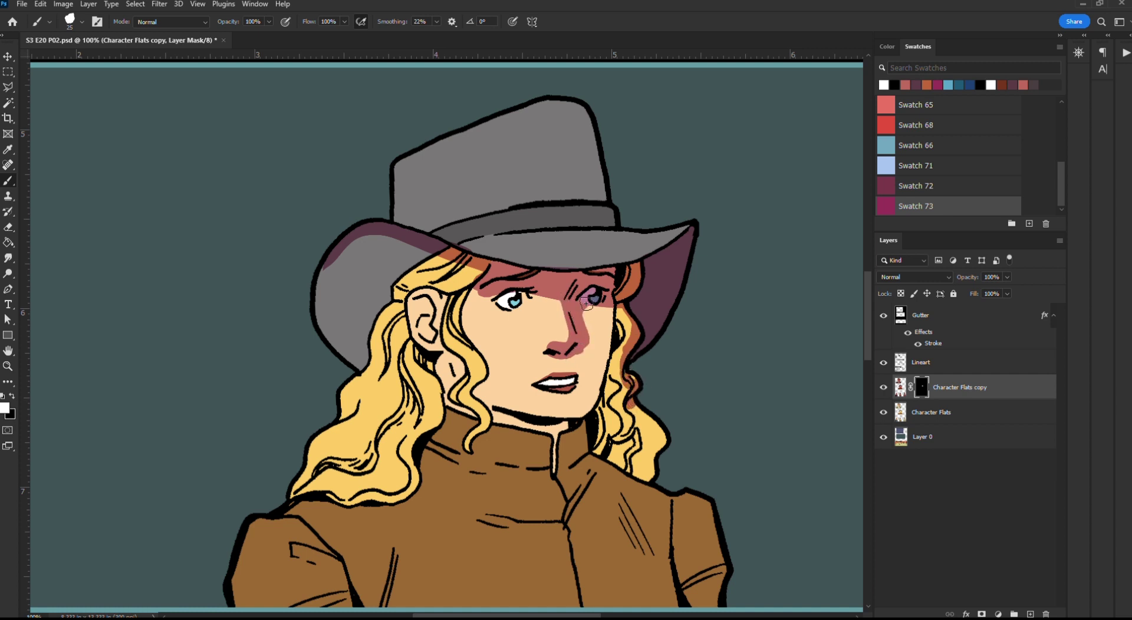
- Clear the shadow from the eye white and paint hard shadows along the hairline, neck, collar and hat crown
{"action": "key", "text": "x"}
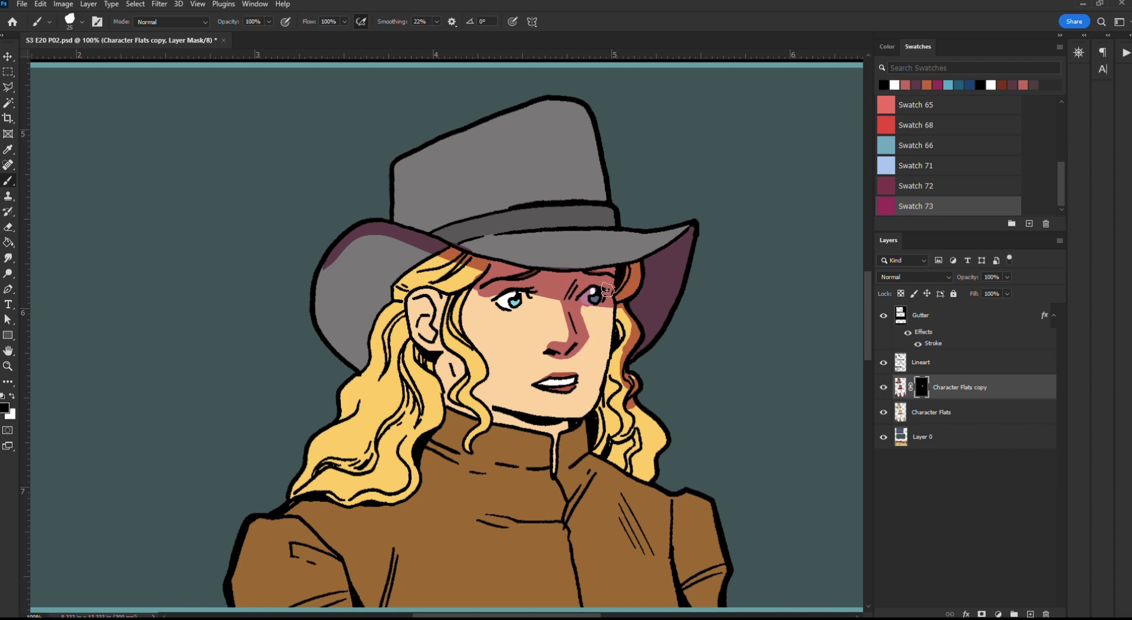
{"action": "key", "text": "x"}
{"action": "mouse_move", "coordinate": [531, 292]}
{"action": "left_mouse_down"}
{"action": "mouse_move", "coordinate": [568, 442]}
{"action": "mouse_move", "coordinate": [591, 429]}
{"action": "mouse_move", "coordinate": [576, 447]}
{"action": "mouse_move", "coordinate": [532, 447]}
{"action": "mouse_move", "coordinate": [504, 420]}
{"action": "mouse_move", "coordinate": [496, 429]}
{"action": "mouse_move", "coordinate": [559, 460]}
{"action": "mouse_move", "coordinate": [601, 420]}
{"action": "left_mouse_up"}
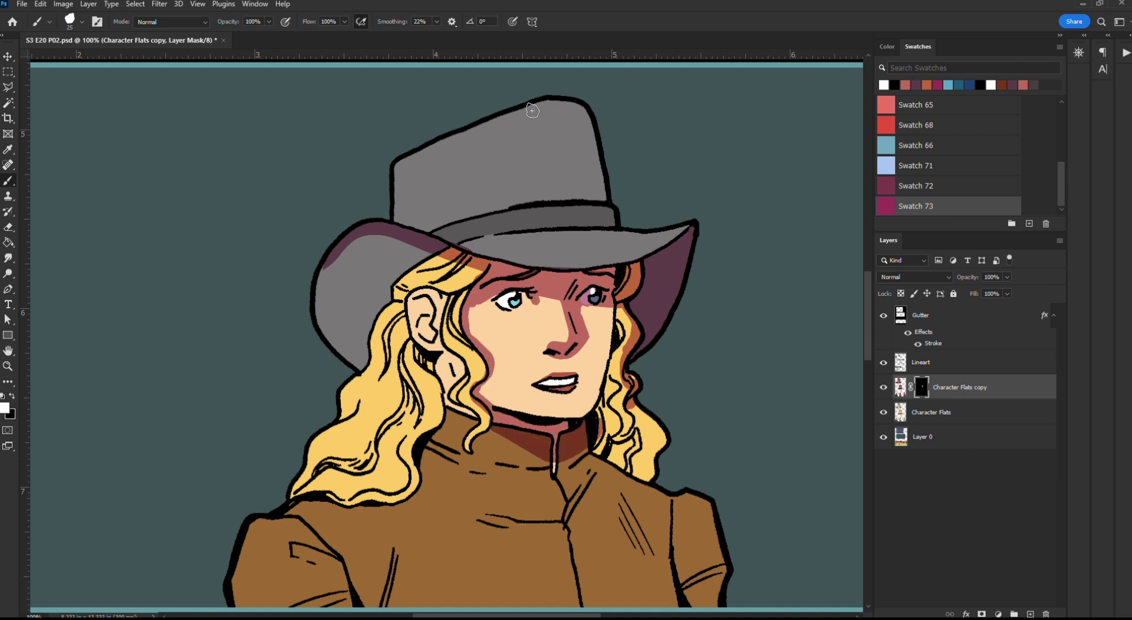
{"action": "mouse_move", "coordinate": [534, 110]}
{"action": "left_mouse_down"}
{"action": "mouse_move", "coordinate": [569, 106]}
{"action": "mouse_move", "coordinate": [593, 199]}
{"action": "mouse_move", "coordinate": [580, 111]}
{"action": "mouse_move", "coordinate": [594, 141]}
{"action": "mouse_move", "coordinate": [604, 202]}
{"action": "mouse_move", "coordinate": [593, 176]}
{"action": "mouse_move", "coordinate": [595, 206]}
{"action": "mouse_move", "coordinate": [571, 229]}
{"action": "mouse_move", "coordinate": [622, 224]}
{"action": "mouse_move", "coordinate": [574, 229]}
{"action": "mouse_move", "coordinate": [603, 204]}
{"action": "mouse_move", "coordinate": [573, 218]}
{"action": "mouse_move", "coordinate": [577, 173]}
{"action": "mouse_move", "coordinate": [570, 225]}
{"action": "mouse_move", "coordinate": [665, 185]}
{"action": "mouse_move", "coordinate": [575, 243]}
{"action": "mouse_move", "coordinate": [553, 233]}
{"action": "mouse_move", "coordinate": [638, 240]}
{"action": "left_mouse_up"}
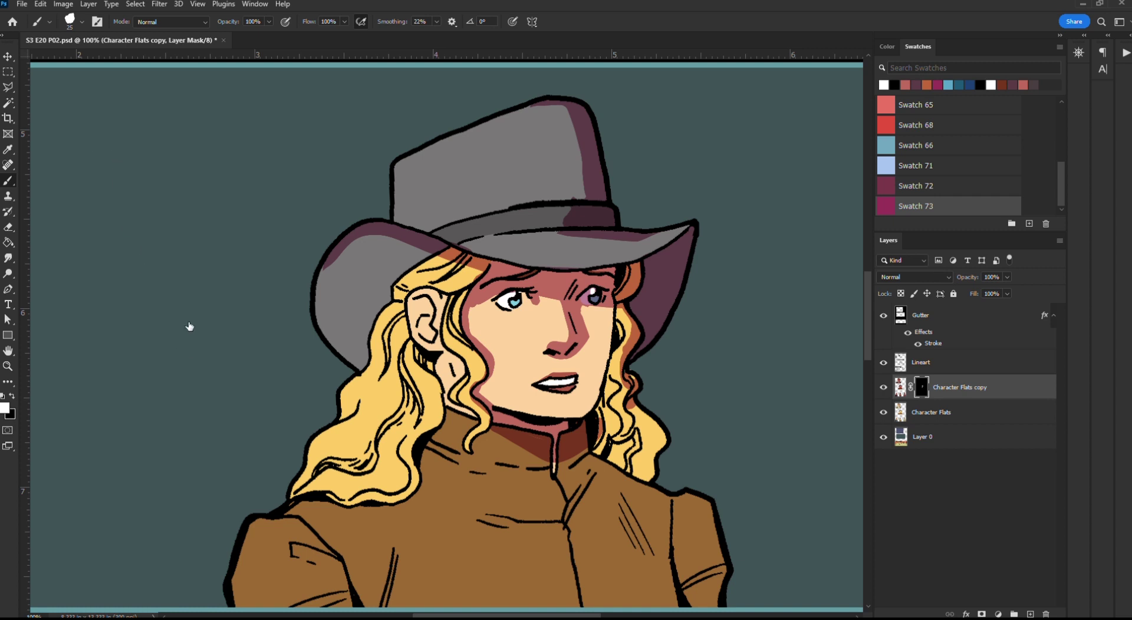
- Paint soft-edged shadows over the woman's coat and lower hair on the mask with a 250 px soft brush
{"action": "key", "text": "shift+bracketleft"}
{"action": "key", "text": "bracketright"}
{"action": "key", "text": "bracketright"}
{"action": "key", "text": "bracketright"}
{"action": "key", "text": "bracketright"}
{"action": "key", "text": "bracketright"}
{"action": "scroll", "coordinate": [672, 356], "scroll_direction": "down", "scroll_amount": 3}
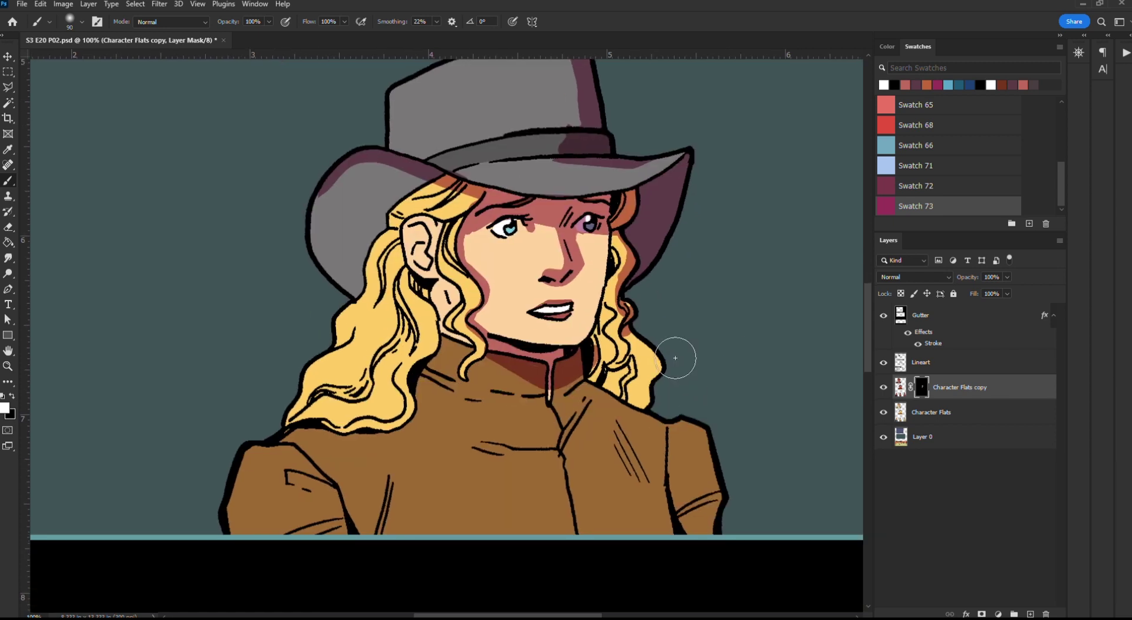
{"action": "key", "text": "bracketright"}
{"action": "key", "text": "bracketright"}
{"action": "key", "text": "bracketright"}
{"action": "key", "text": "bracketright"}
{"action": "key", "text": "bracketright"}
{"action": "key", "text": "bracketright"}
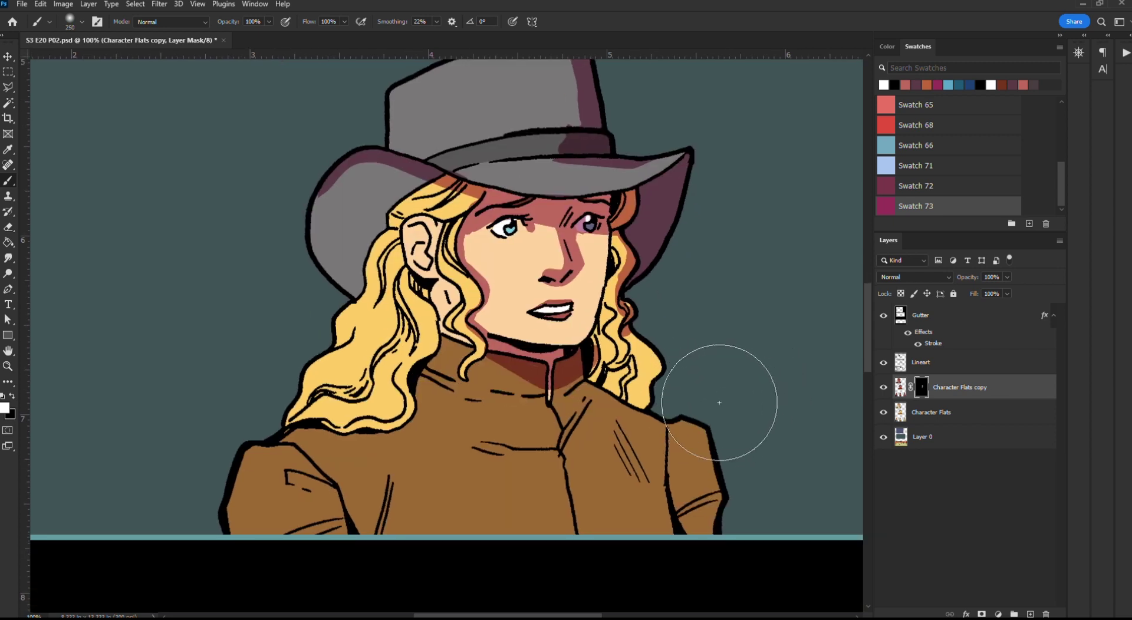
{"action": "mouse_move", "coordinate": [712, 385]}
{"action": "left_mouse_down"}
{"action": "mouse_move", "coordinate": [742, 444]}
{"action": "mouse_move", "coordinate": [719, 472]}
{"action": "mouse_move", "coordinate": [718, 439]}
{"action": "mouse_move", "coordinate": [707, 459]}
{"action": "mouse_move", "coordinate": [735, 475]}
{"action": "mouse_move", "coordinate": [753, 537]}
{"action": "mouse_move", "coordinate": [735, 567]}
{"action": "mouse_move", "coordinate": [642, 611]}
{"action": "mouse_move", "coordinate": [590, 618]}
{"action": "mouse_move", "coordinate": [674, 573]}
{"action": "left_mouse_up"}
{"action": "mouse_move", "coordinate": [659, 455]}
{"action": "left_mouse_down"}
{"action": "mouse_move", "coordinate": [404, 487]}
{"action": "mouse_move", "coordinate": [459, 377]}
{"action": "mouse_move", "coordinate": [693, 396]}
{"action": "left_mouse_up"}
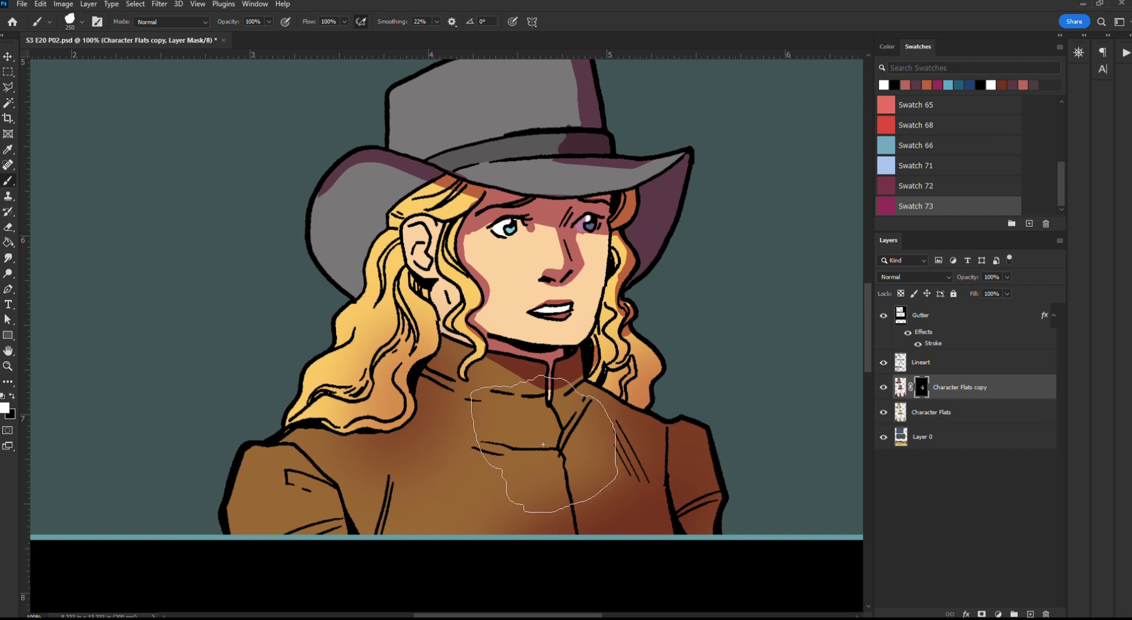
- Cut a hard-edged lit patch into the coat sleeve's shadow by painting black on the mask with a smaller textured brush
{"action": "key", "text": "bracketleft"}
{"action": "key", "text": "bracketleft"}
{"action": "key", "text": "bracketleft"}
{"action": "key", "text": "bracketleft"}
{"action": "key", "text": "bracketleft"}
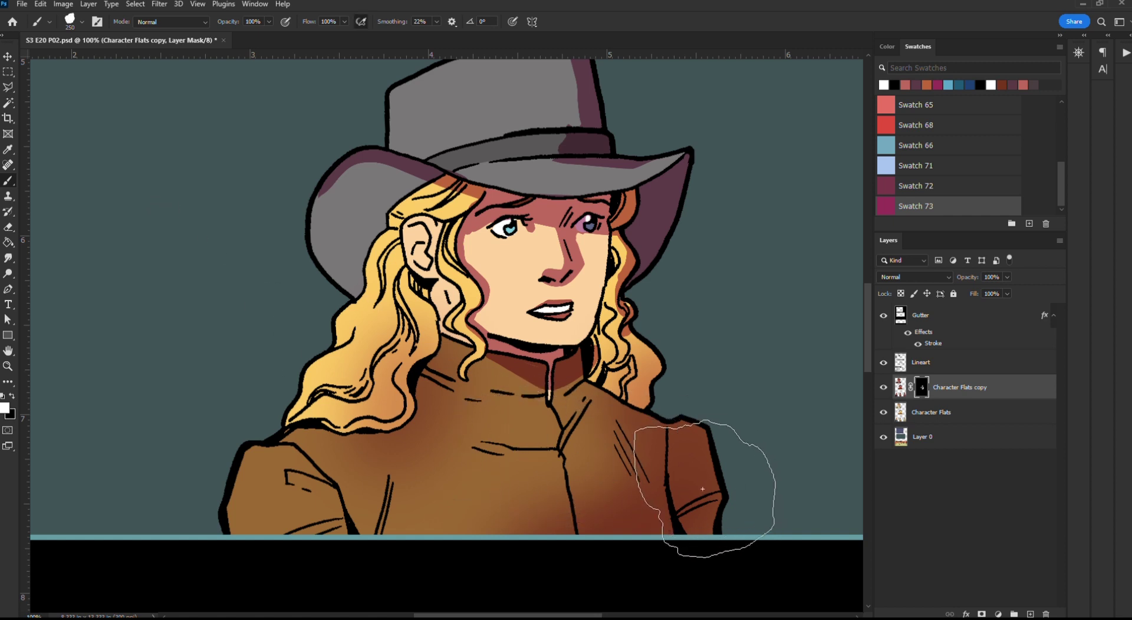
{"action": "key", "text": "bracketleft"}
{"action": "key", "text": "bracketleft"}
{"action": "key", "text": "bracketleft"}
{"action": "key", "text": "bracketleft"}
{"action": "key", "text": "bracketleft"}
{"action": "key", "text": "bracketleft"}
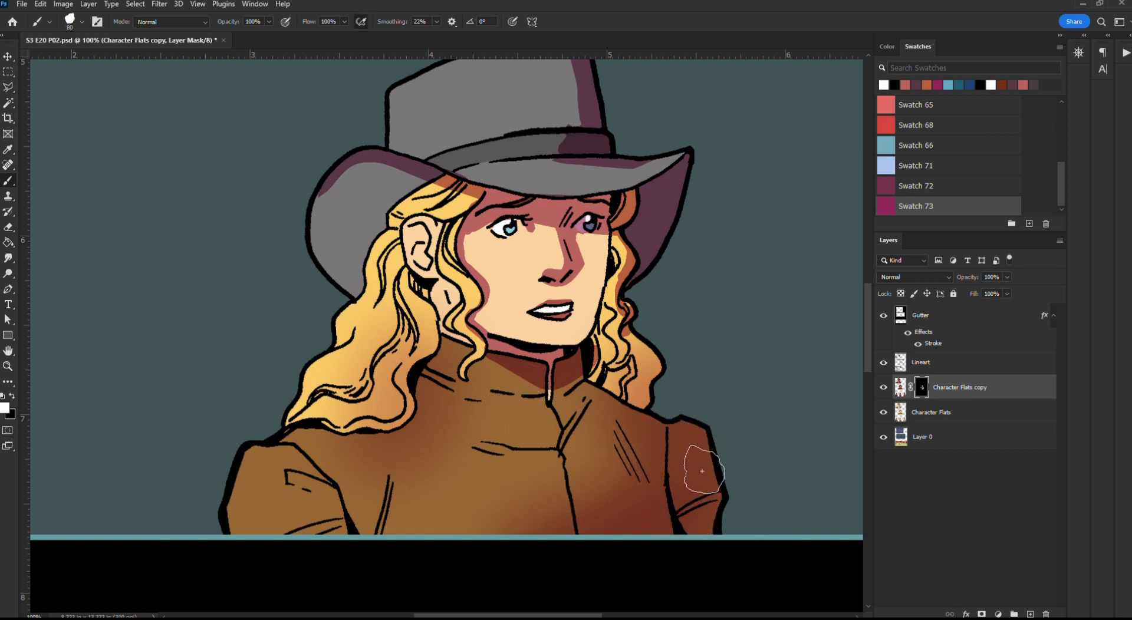
{"action": "key", "text": "x"}
{"action": "mouse_move", "coordinate": [688, 455]}
{"action": "left_mouse_down"}
{"action": "mouse_move", "coordinate": [685, 445]}
{"action": "mouse_move", "coordinate": [700, 481]}
{"action": "mouse_move", "coordinate": [686, 460]}
{"action": "mouse_move", "coordinate": [684, 495]}
{"action": "mouse_move", "coordinate": [687, 436]}
{"action": "left_mouse_up"}
{"action": "left_click_drag", "start_coordinate": [598, 458], "coordinate": [663, 441]}
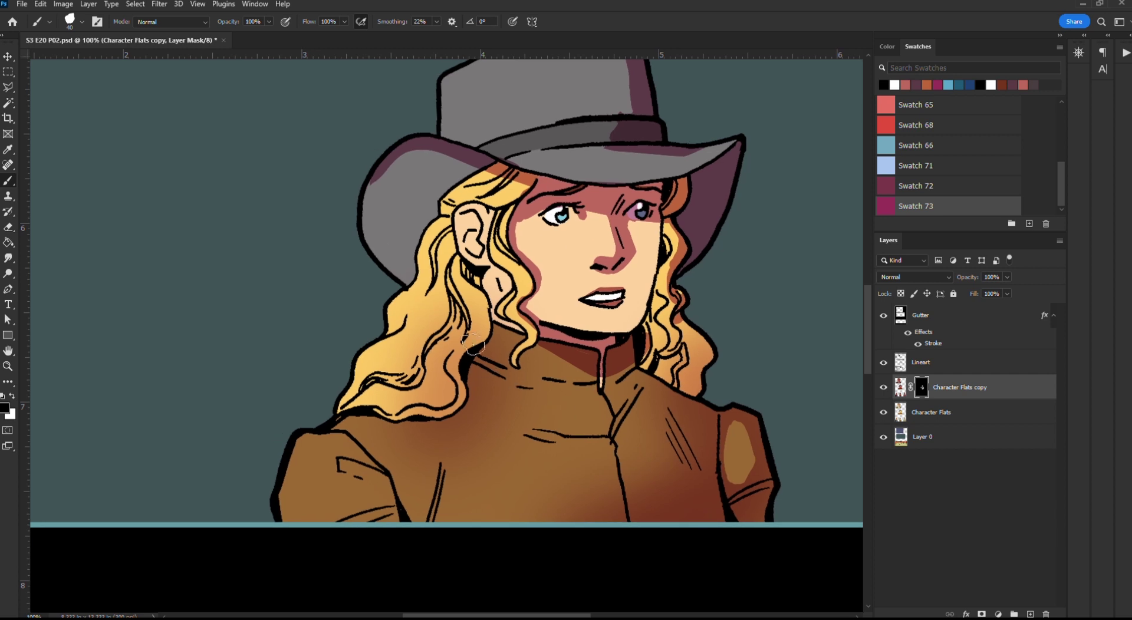
- Refine the shadow beside the hair ends and paint hard shadows inside the ear, on the neck and under the hair
{"action": "mouse_move", "coordinate": [454, 339]}
{"action": "left_mouse_down"}
{"action": "mouse_move", "coordinate": [436, 366]}
{"action": "mouse_move", "coordinate": [452, 364]}
{"action": "left_mouse_up"}
{"action": "key", "text": "x"}
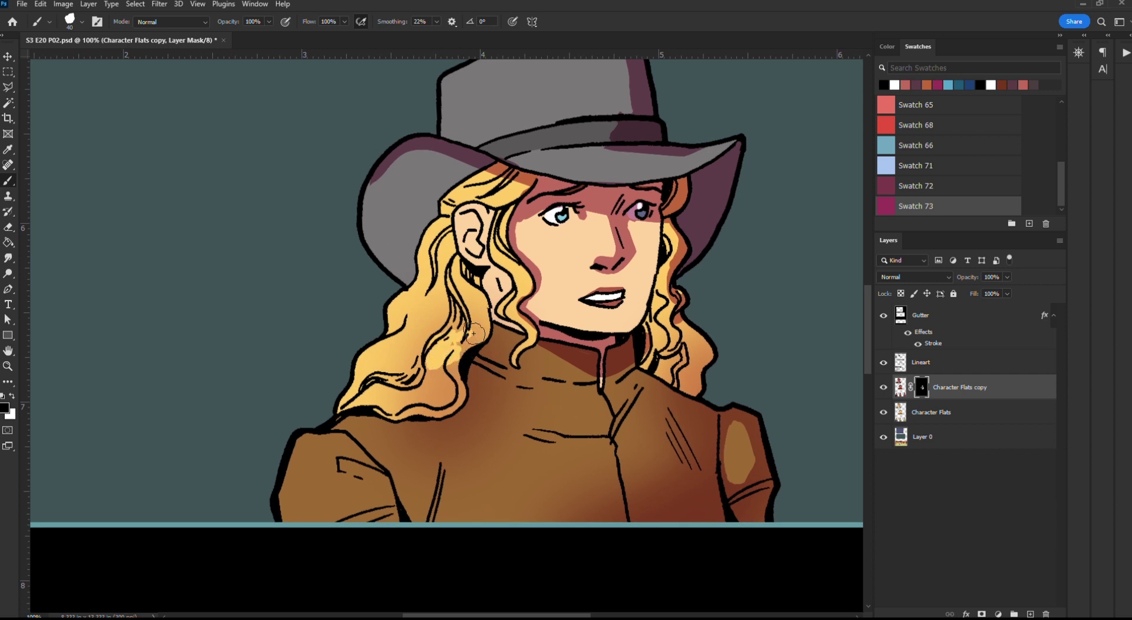
{"action": "mouse_move", "coordinate": [469, 294]}
{"action": "left_mouse_down"}
{"action": "mouse_move", "coordinate": [430, 424]}
{"action": "mouse_move", "coordinate": [454, 417]}
{"action": "mouse_move", "coordinate": [494, 342]}
{"action": "mouse_move", "coordinate": [495, 298]}
{"action": "mouse_move", "coordinate": [478, 277]}
{"action": "mouse_move", "coordinate": [474, 239]}
{"action": "mouse_move", "coordinate": [492, 268]}
{"action": "mouse_move", "coordinate": [466, 233]}
{"action": "left_mouse_up"}
{"action": "key", "text": "x"}
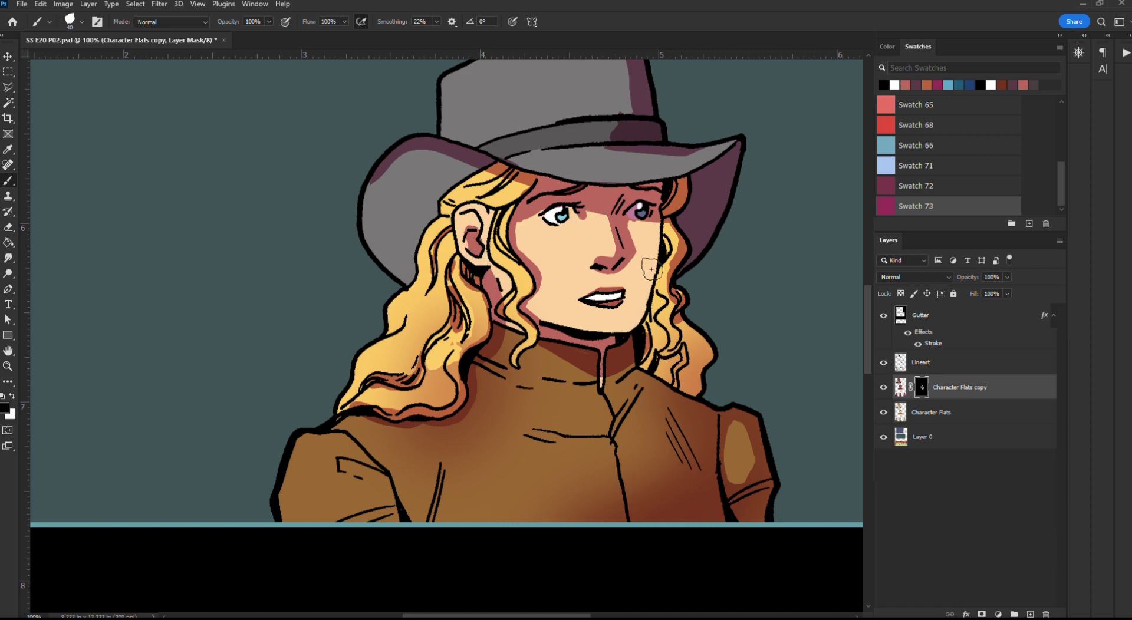
- Paint hard shadows along the far cheek, through the hair beside it and under the hat brim
{"action": "key", "text": "x"}
{"action": "mouse_move", "coordinate": [666, 227]}
{"action": "left_mouse_down"}
{"action": "mouse_move", "coordinate": [628, 336]}
{"action": "mouse_move", "coordinate": [661, 283]}
{"action": "mouse_move", "coordinate": [669, 233]}
{"action": "mouse_move", "coordinate": [658, 310]}
{"action": "mouse_move", "coordinate": [698, 395]}
{"action": "mouse_move", "coordinate": [683, 389]}
{"action": "left_mouse_up"}
{"action": "left_click_drag", "start_coordinate": [690, 300], "coordinate": [669, 397]}
{"action": "left_click_drag", "start_coordinate": [755, 458], "coordinate": [748, 442]}
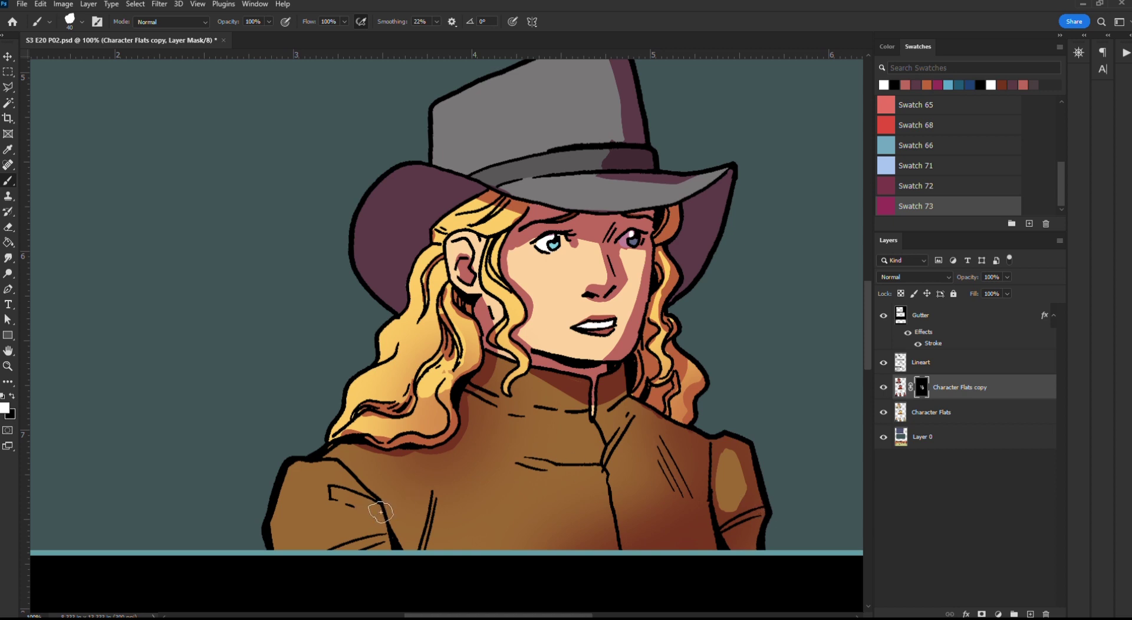
- Paint hard shadows on the mask along the coat's near sleeve folds, chest creases and the flap below the collar
{"action": "mouse_move", "coordinate": [382, 510]}
{"action": "left_mouse_down"}
{"action": "mouse_move", "coordinate": [345, 501]}
{"action": "mouse_move", "coordinate": [396, 540]}
{"action": "mouse_move", "coordinate": [359, 567]}
{"action": "left_mouse_up"}
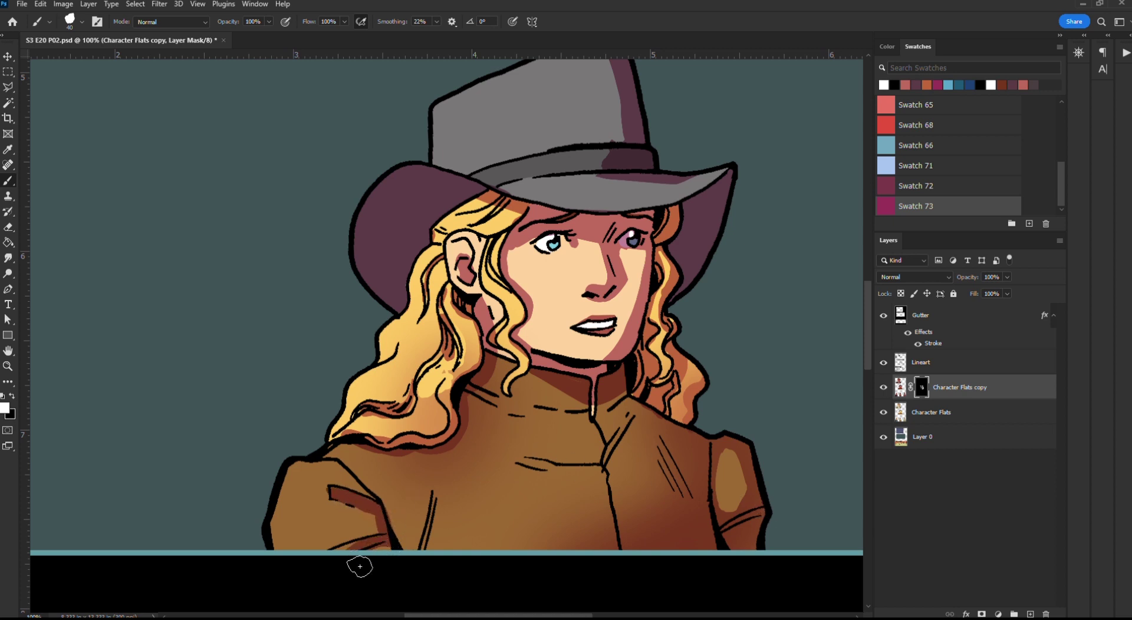
{"action": "left_click_drag", "start_coordinate": [357, 472], "coordinate": [412, 581]}
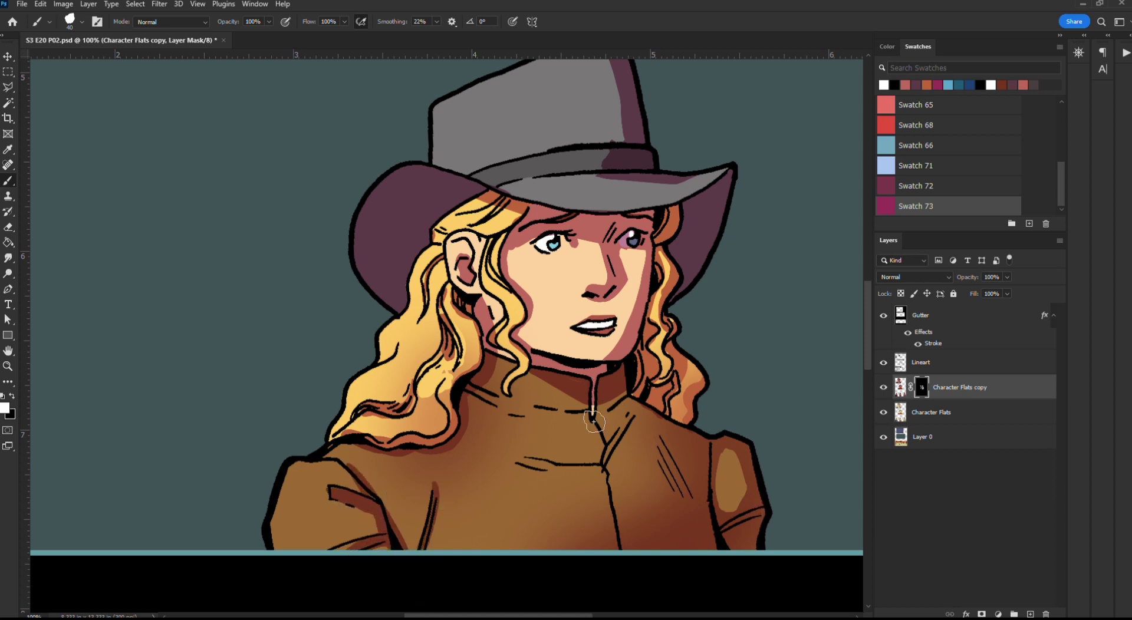
{"action": "mouse_move", "coordinate": [525, 463]}
{"action": "left_mouse_down"}
{"action": "mouse_move", "coordinate": [597, 474]}
{"action": "mouse_move", "coordinate": [633, 420]}
{"action": "left_mouse_up"}
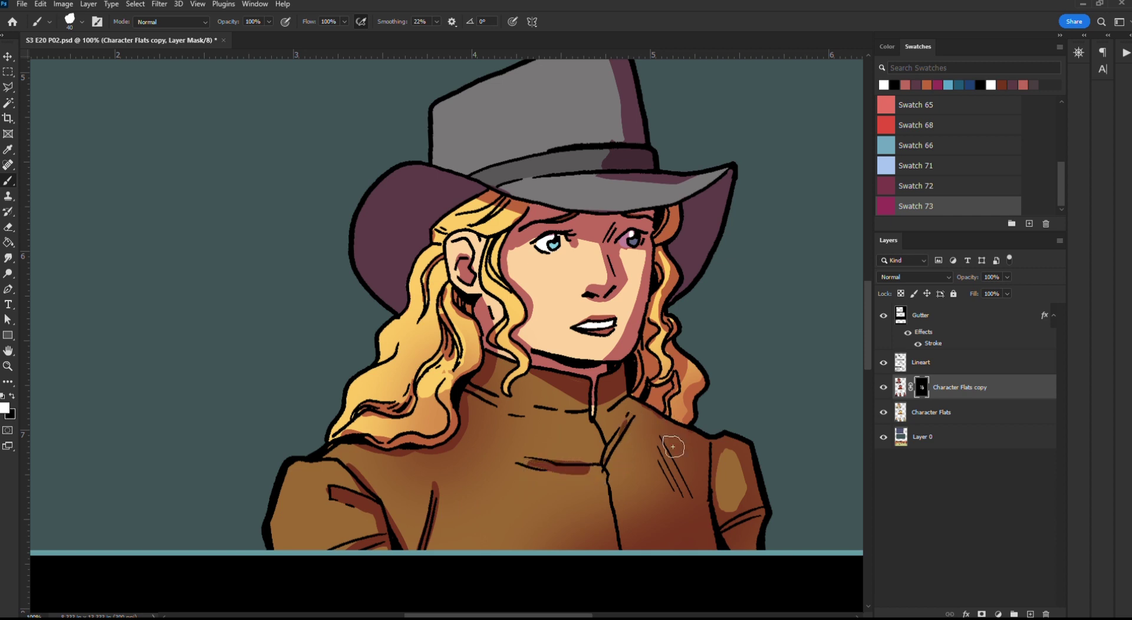
- Duplicate the Character Flats layer and add a new empty layer directly above the duplicate
{"action": "left_click", "coordinate": [935, 415]}
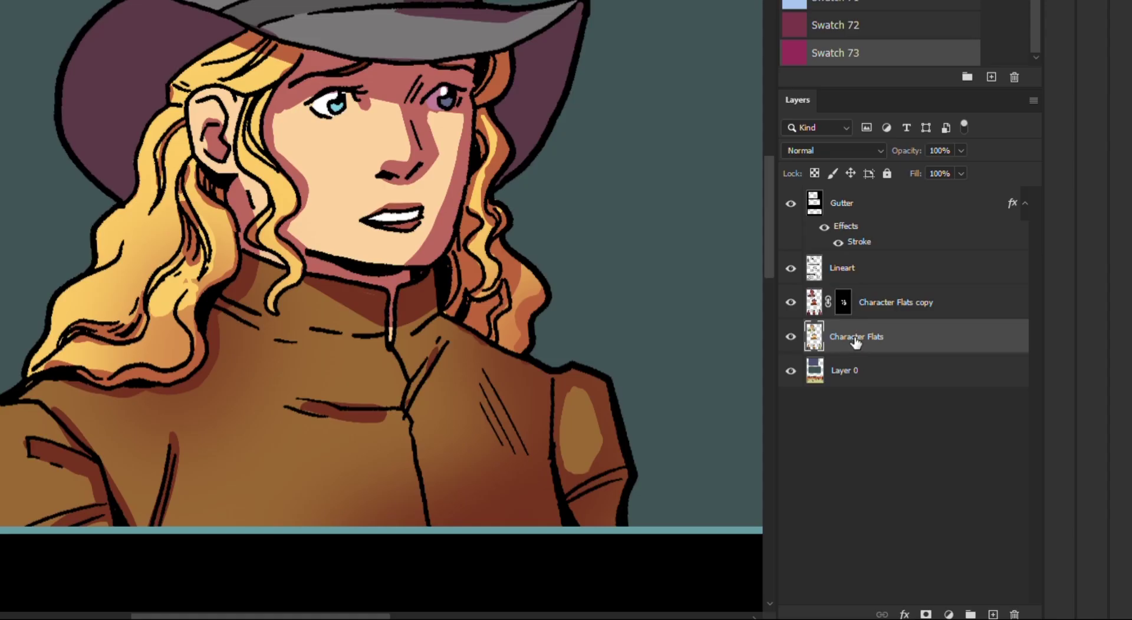
{"action": "left_click_drag", "start_coordinate": [931, 410], "coordinate": [928, 401]}
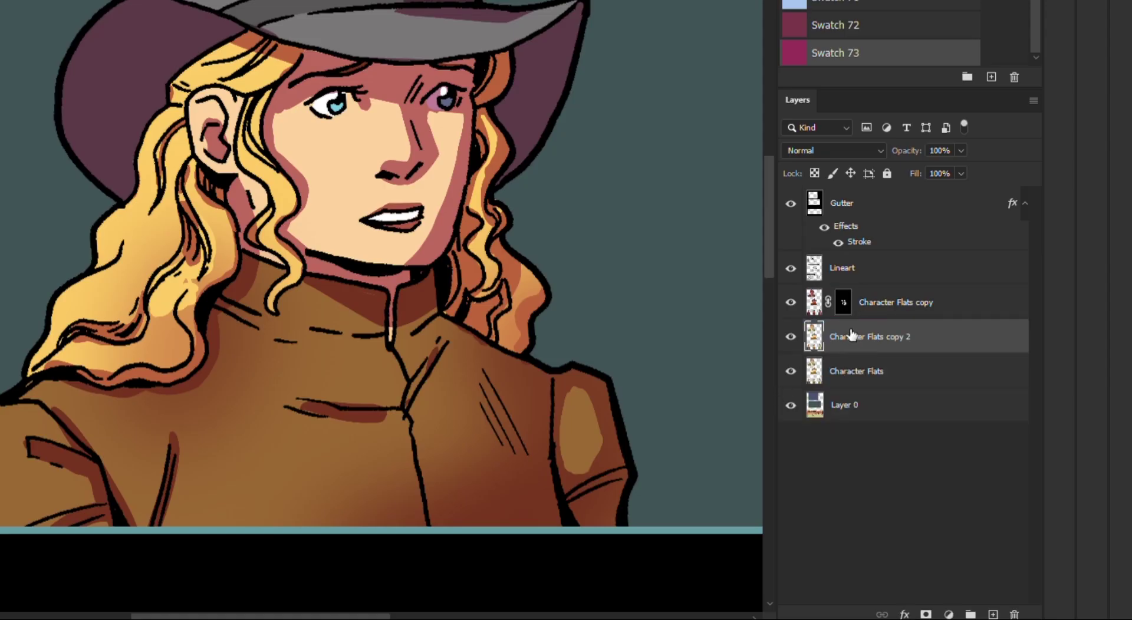
{"action": "left_click", "coordinate": [994, 614]}
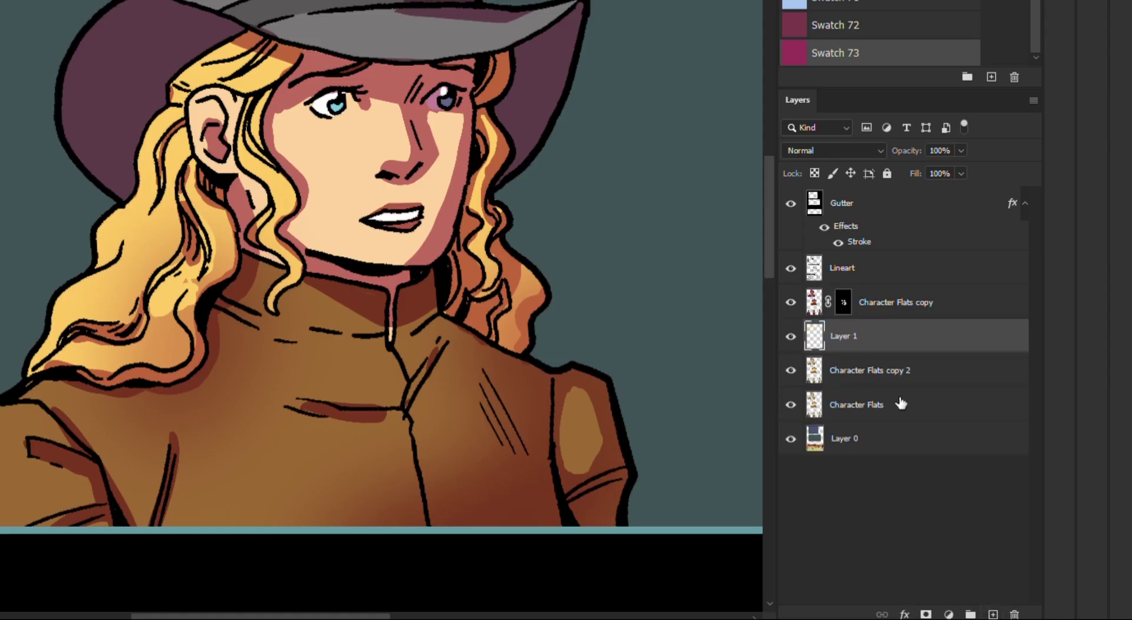
- Fill the character silhouettes on the new layer with a warm light yellow (H 37, S 45, B 100), using the duplicated flats as the selection
{"action": "left_click", "coordinate": [816, 370], "text": "ctrl"}
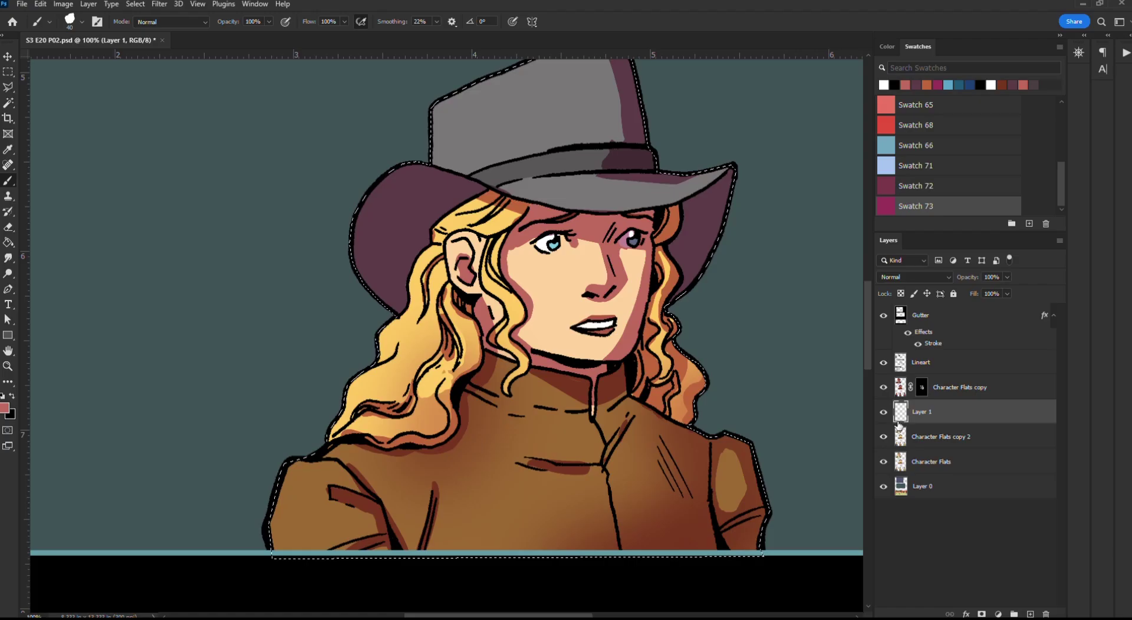
{"action": "key", "text": "g"}
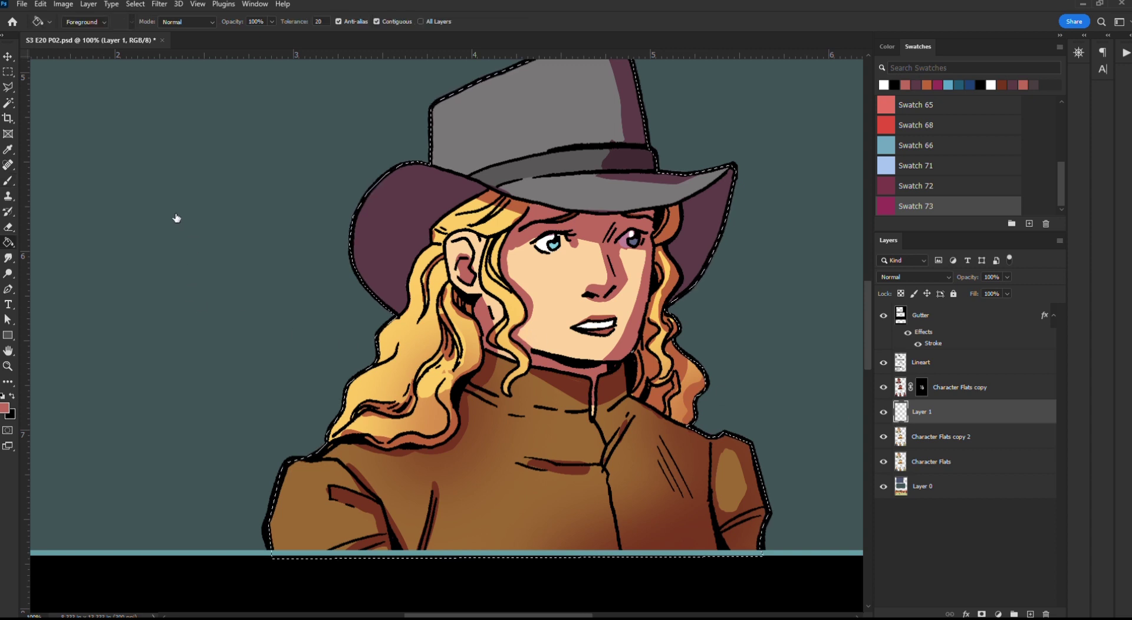
{"action": "left_click", "coordinate": [887, 46]}
{"action": "left_click_drag", "start_coordinate": [1029, 165], "coordinate": [979, 141]}
{"action": "key", "text": "alt+BackSpace"}
{"action": "key", "text": "ctrl+d"}
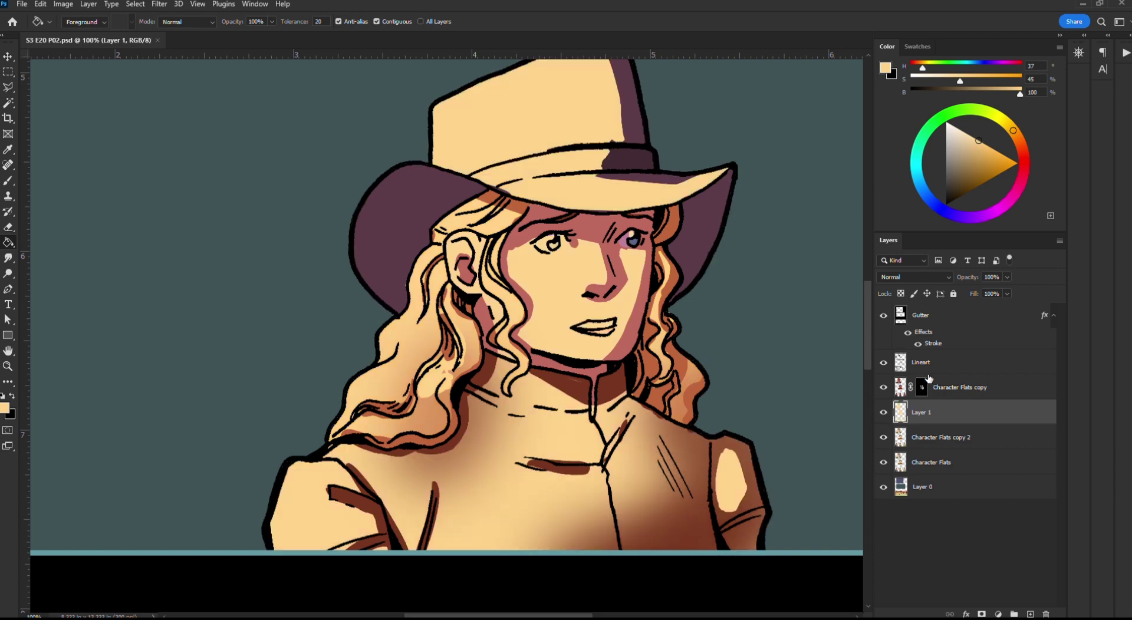
- Blend the yellow layer as Soft Light at 45% opacity and merge it into Character Flats copy 2
{"action": "scroll", "coordinate": [920, 278], "scroll_direction": "down", "scroll_amount": 12}
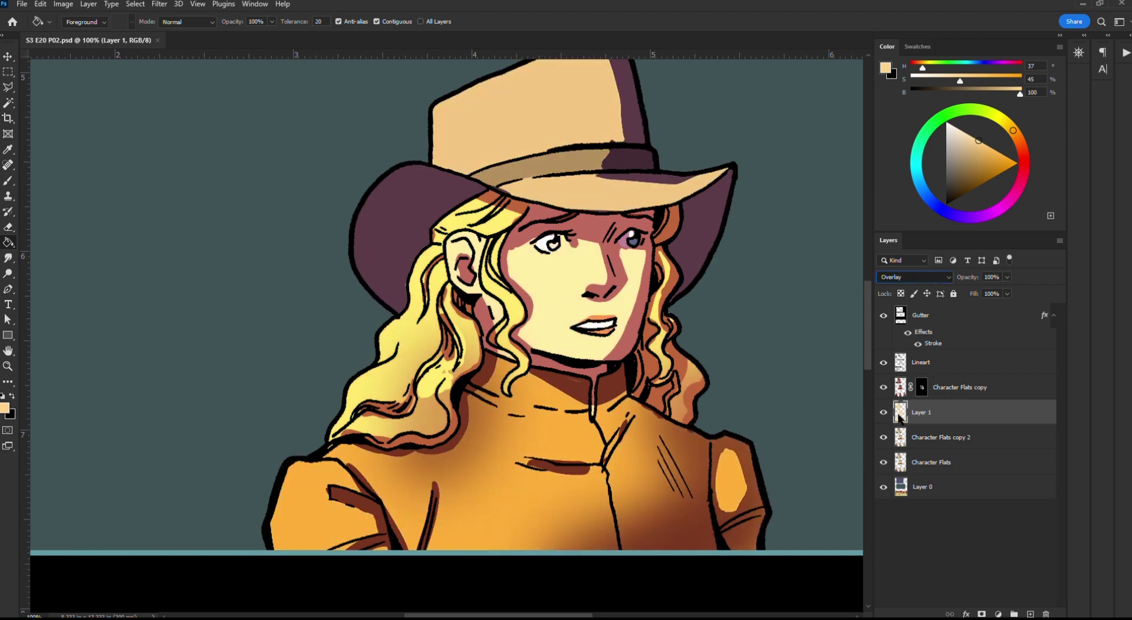
{"action": "key", "text": "Down"}
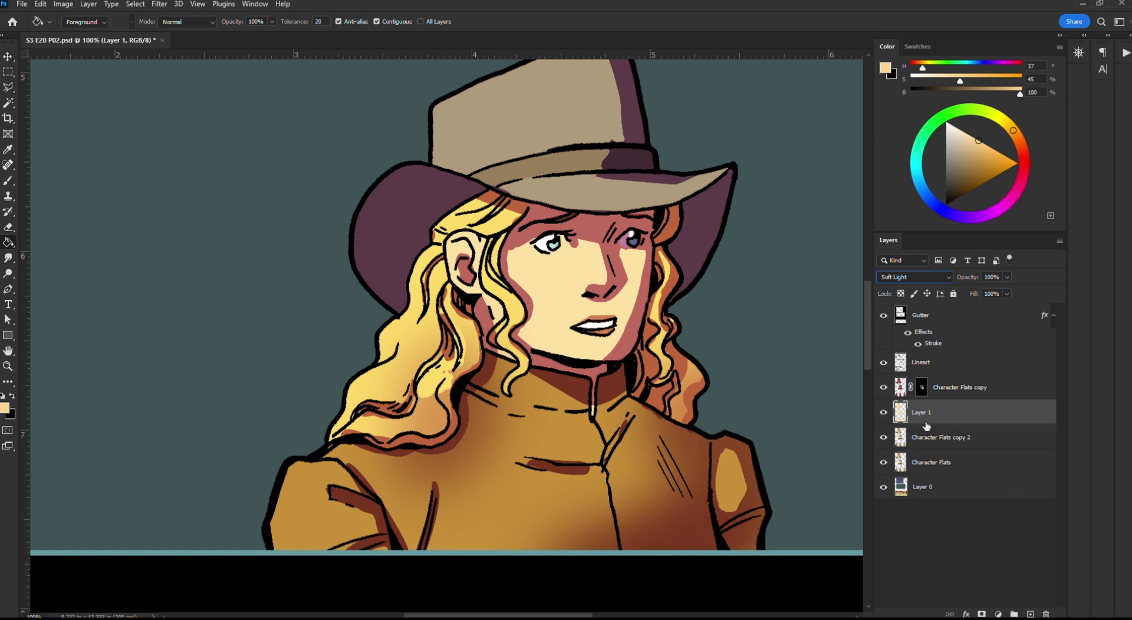
{"action": "key", "text": "ctrl+minus"}
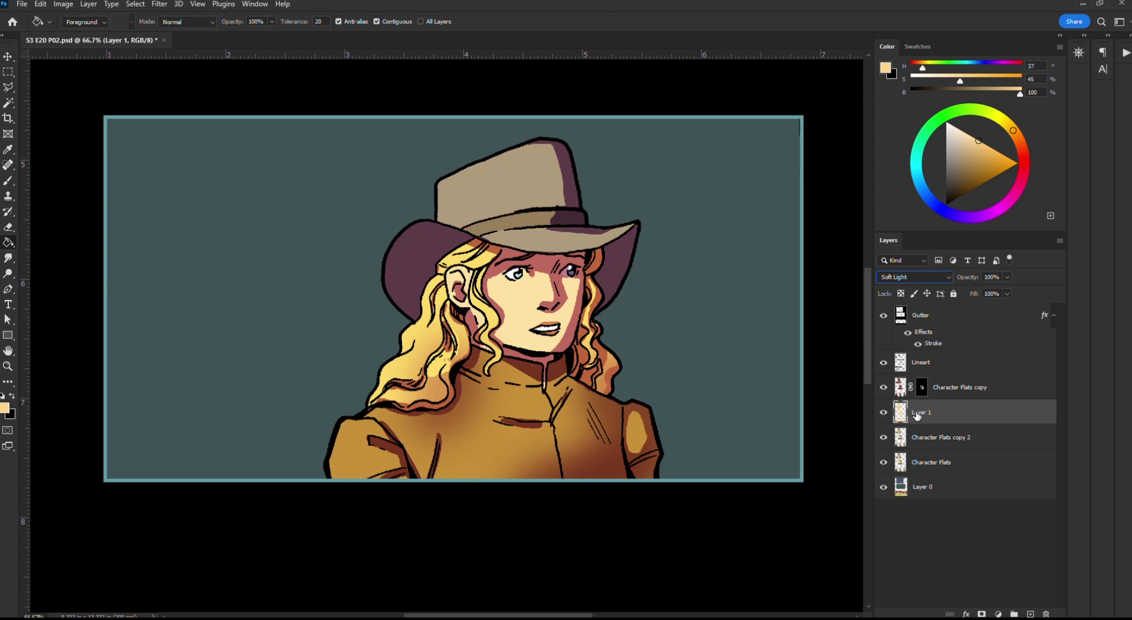
{"action": "key", "text": "ctrl+plus"}
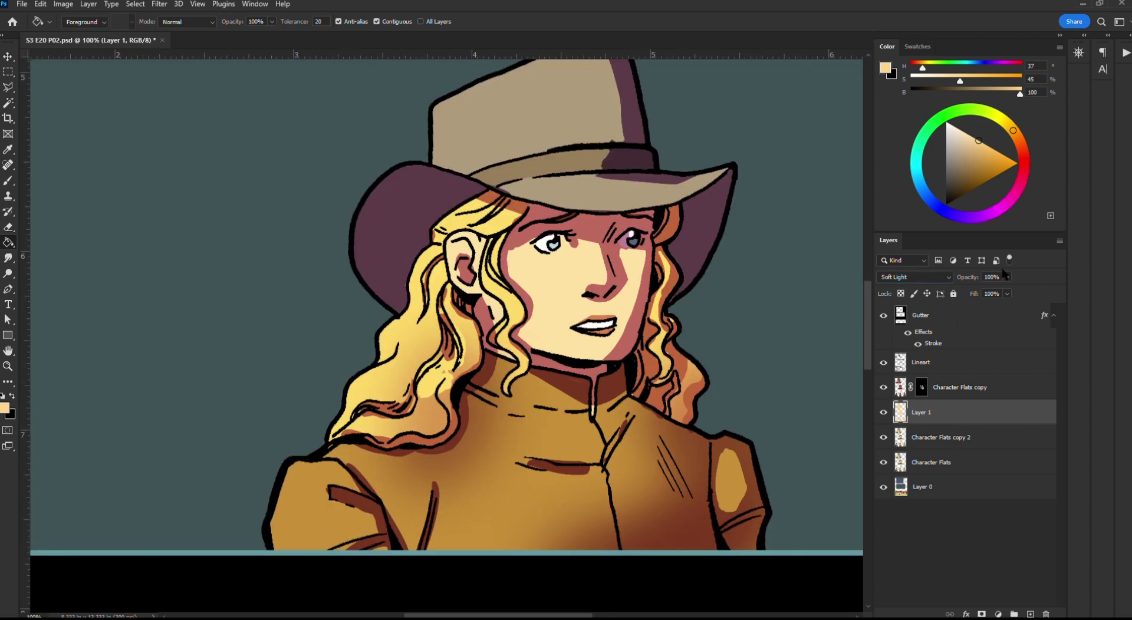
{"action": "key", "text": "ctrl+z"}
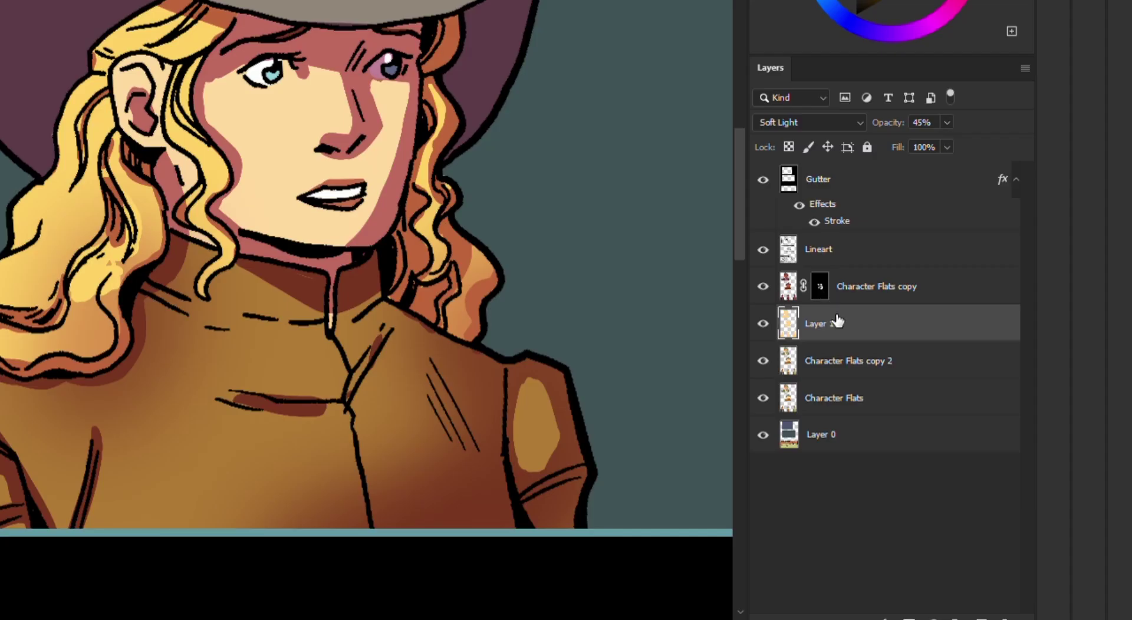
{"action": "key", "text": "Delete"}
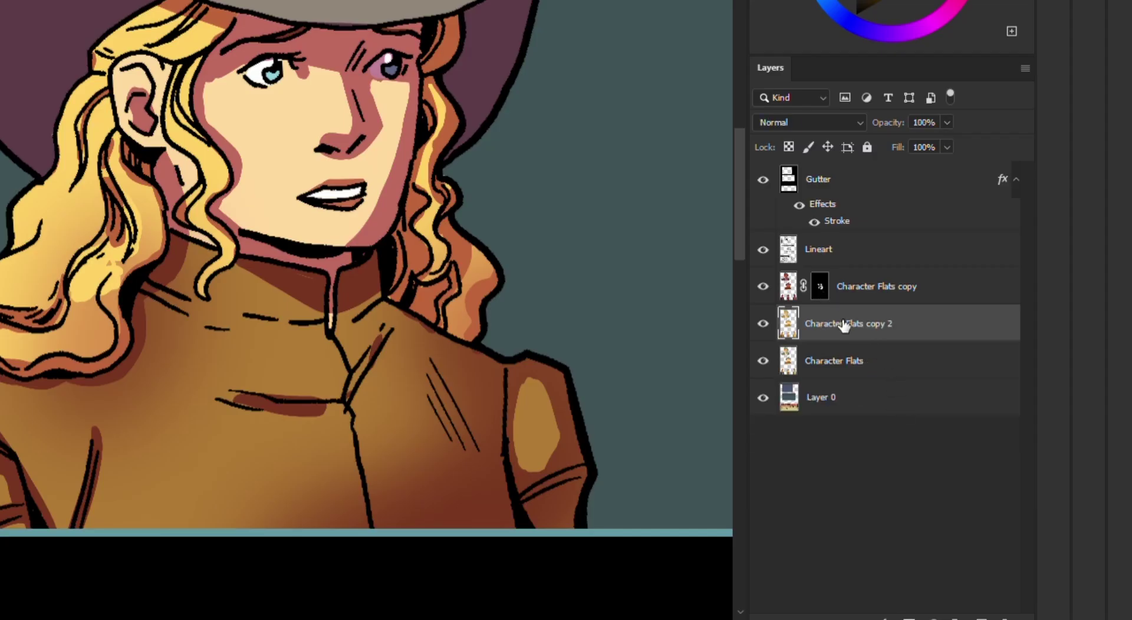
- Hide Character Flats copy 2 with a black mask and paint white highlights on the hat's crown, band and brim and the coat sleeves
{"action": "left_click", "coordinate": [908, 616], "text": "alt"}
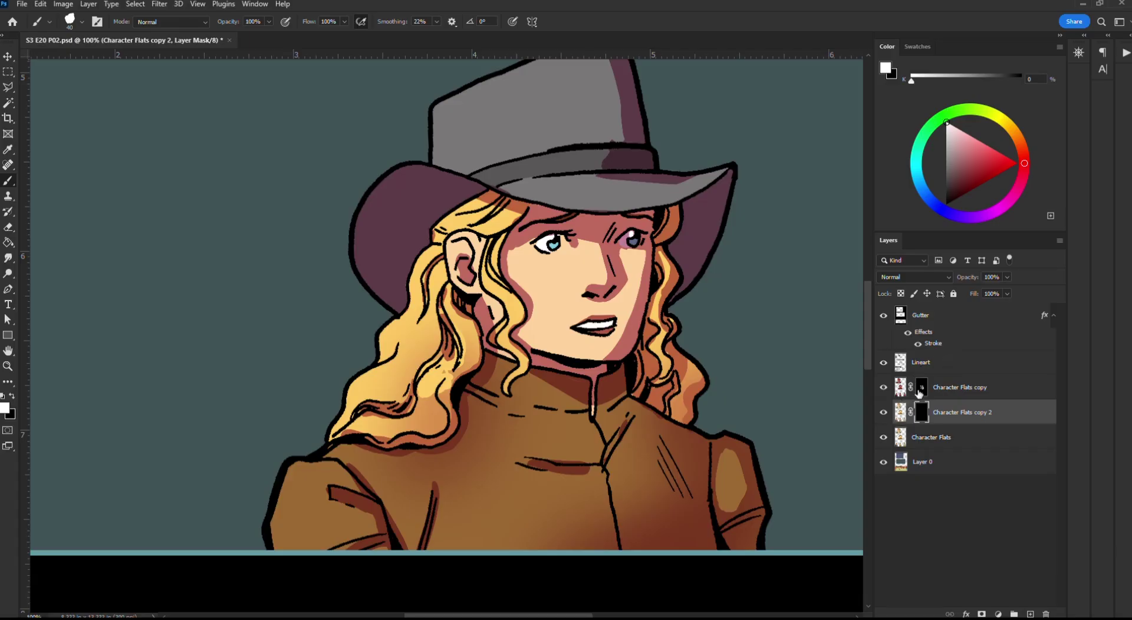
{"action": "scroll", "coordinate": [555, 197], "scroll_direction": "up", "scroll_amount": 3}
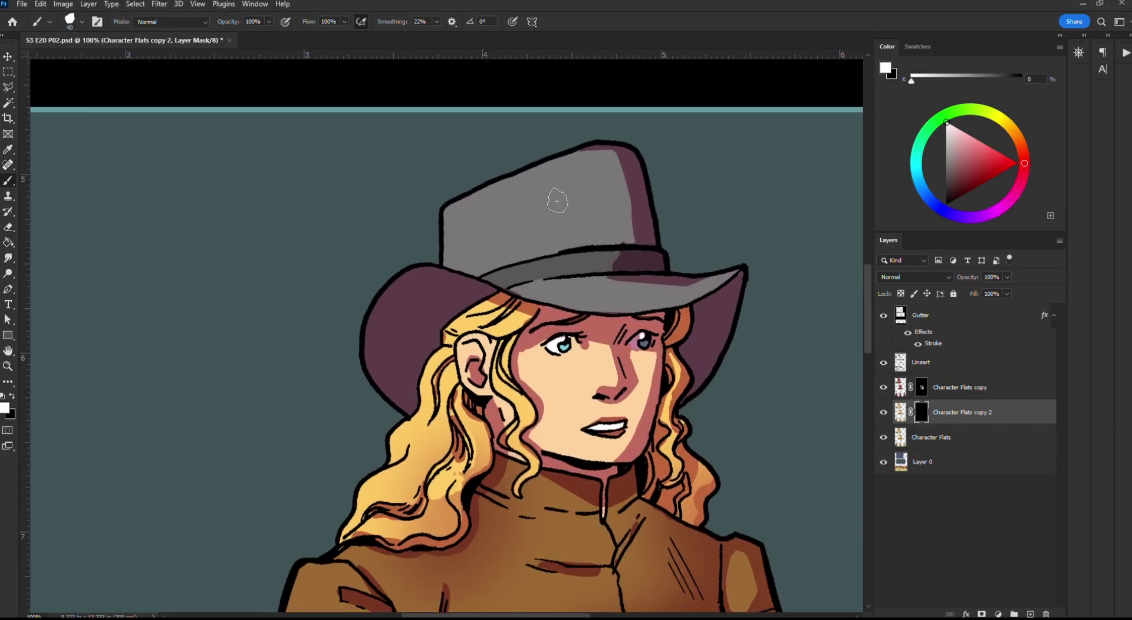
{"action": "mouse_move", "coordinate": [587, 164]}
{"action": "left_mouse_down"}
{"action": "mouse_move", "coordinate": [476, 212]}
{"action": "mouse_move", "coordinate": [458, 235]}
{"action": "mouse_move", "coordinate": [463, 269]}
{"action": "left_mouse_up"}
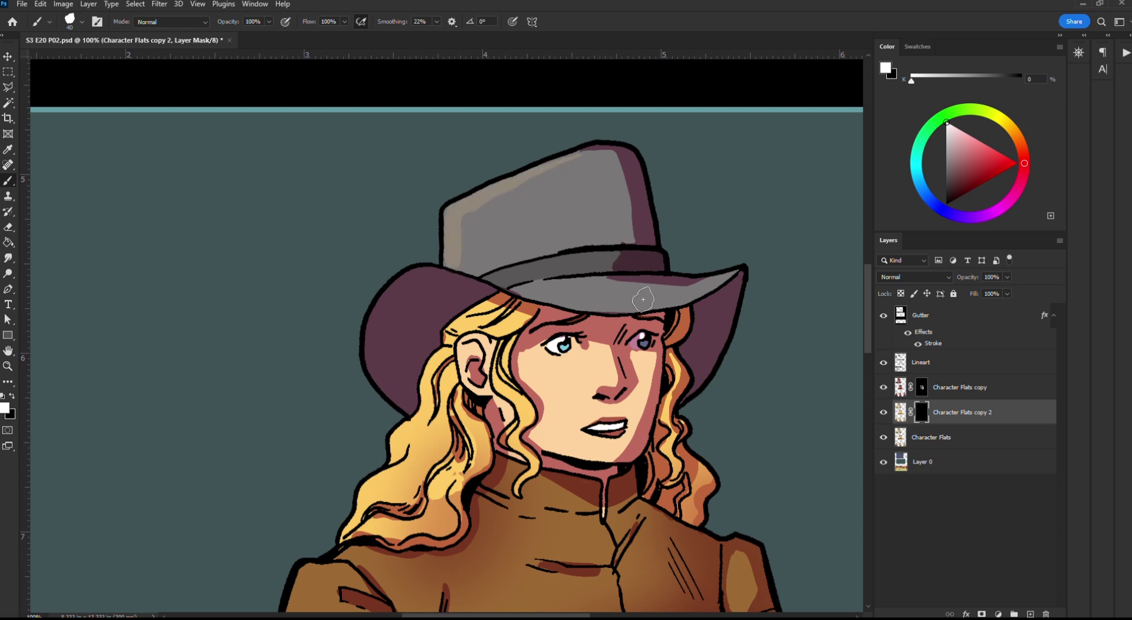
{"action": "mouse_move", "coordinate": [719, 291]}
{"action": "left_mouse_down"}
{"action": "mouse_move", "coordinate": [558, 312]}
{"action": "mouse_move", "coordinate": [630, 293]}
{"action": "mouse_move", "coordinate": [504, 287]}
{"action": "left_mouse_up"}
{"action": "scroll", "coordinate": [575, 268], "scroll_direction": "down", "scroll_amount": 2}
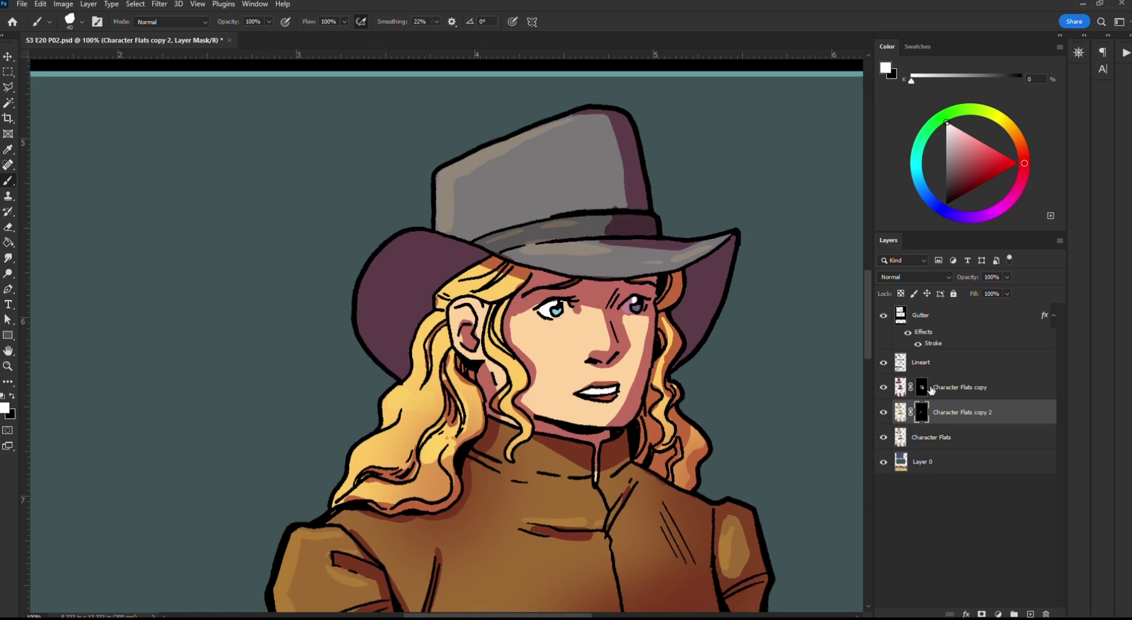
- Cut thin lit rims into the hat's shadows by painting black on the Character Flats copy mask along the far brim and crown edges
{"action": "left_click", "coordinate": [922, 387]}
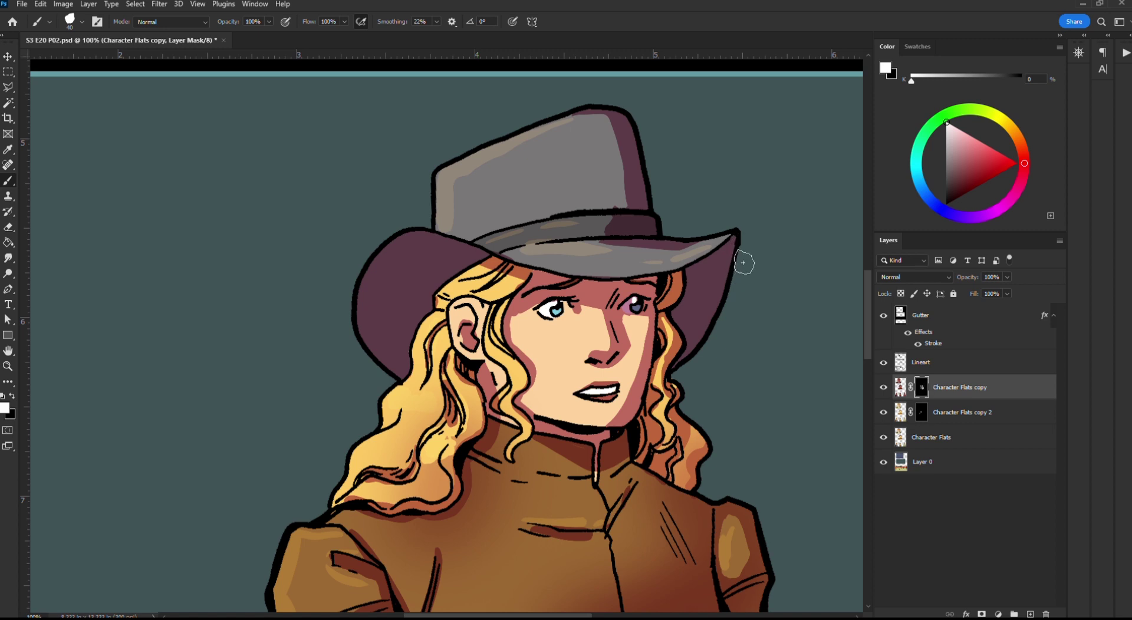
{"action": "key", "text": "x"}
{"action": "mouse_move", "coordinate": [740, 245]}
{"action": "left_mouse_down"}
{"action": "mouse_move", "coordinate": [726, 307]}
{"action": "mouse_move", "coordinate": [682, 373]}
{"action": "left_mouse_up"}
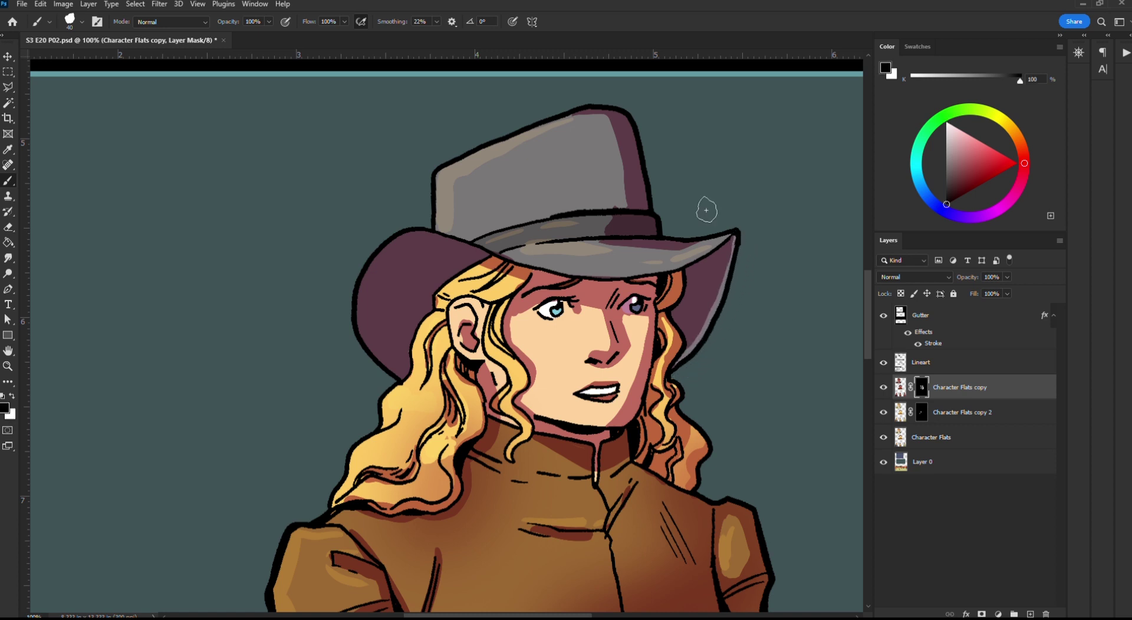
{"action": "left_click_drag", "start_coordinate": [634, 118], "coordinate": [654, 203]}
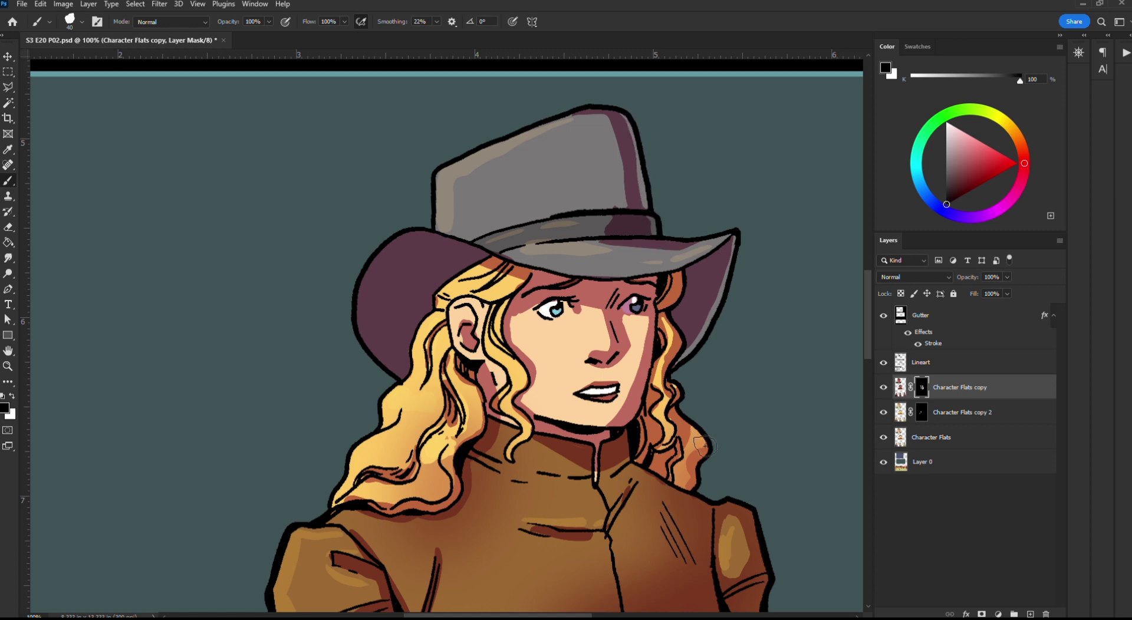
{"action": "key", "text": "ctrl+minus"}
{"action": "key", "text": "ctrl+minus"}
{"action": "left_click_drag", "start_coordinate": [632, 295], "coordinate": [653, 340]}
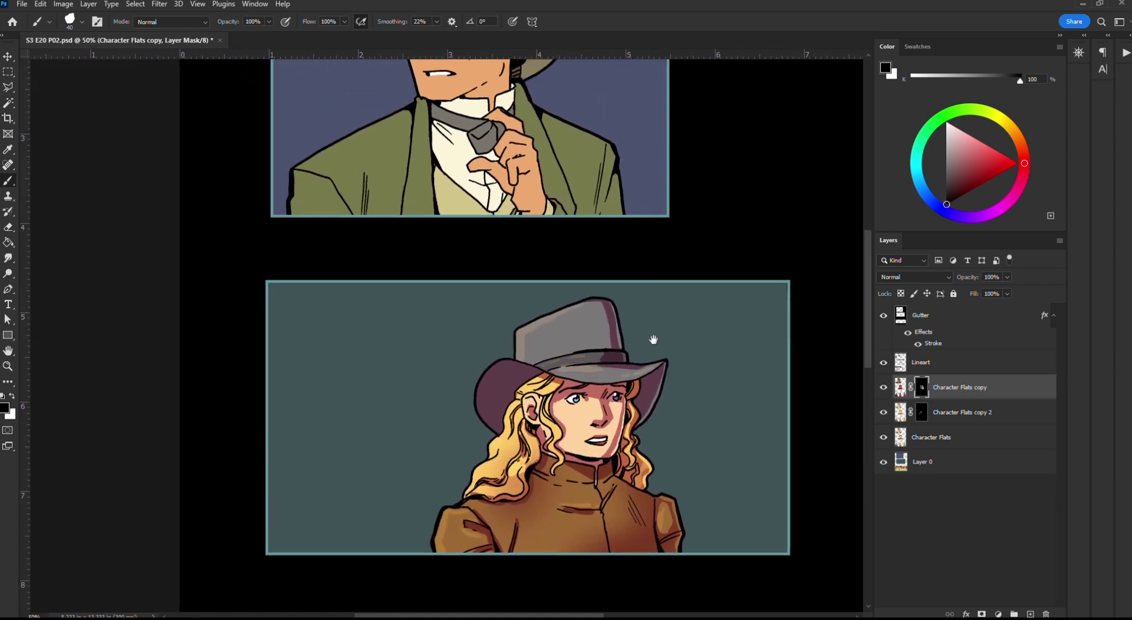